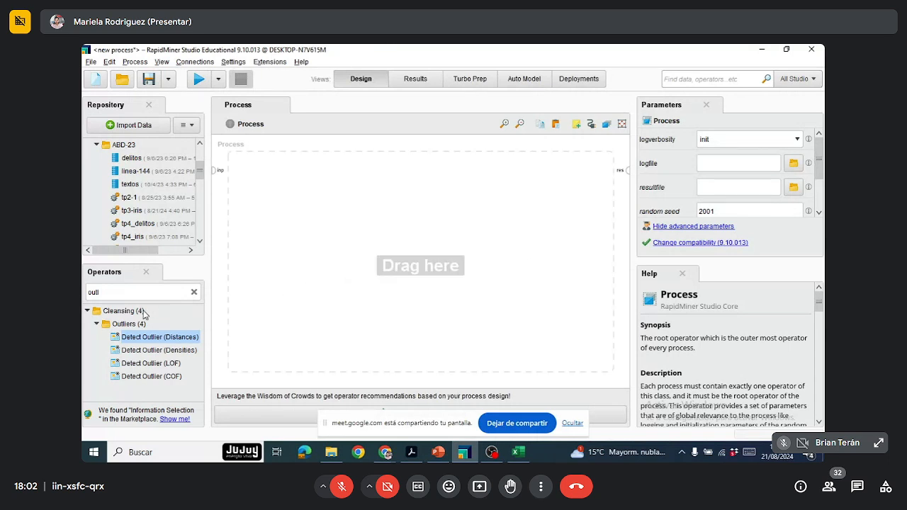
Step: Search the operators for "read" and add a Read CSV operator to the empty process
{"action": "left_click", "coordinate": [193, 291]}
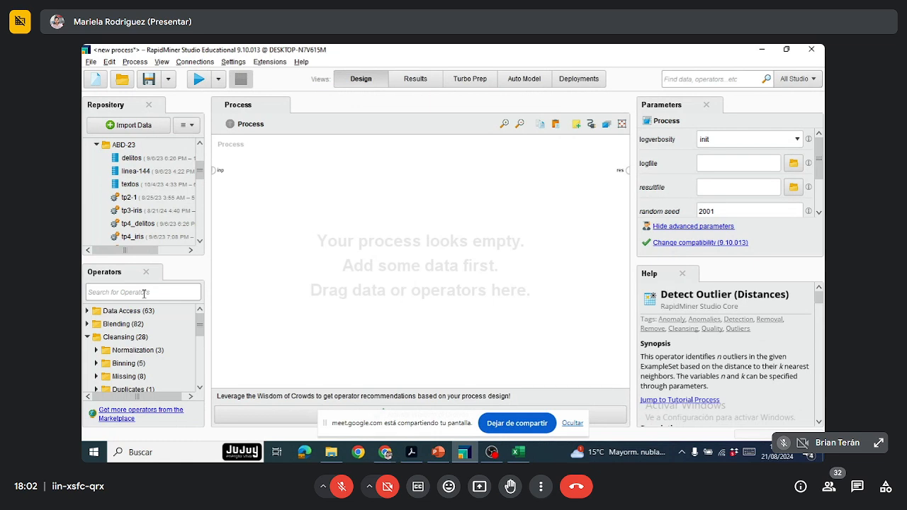
{"action": "type", "text": "read"}
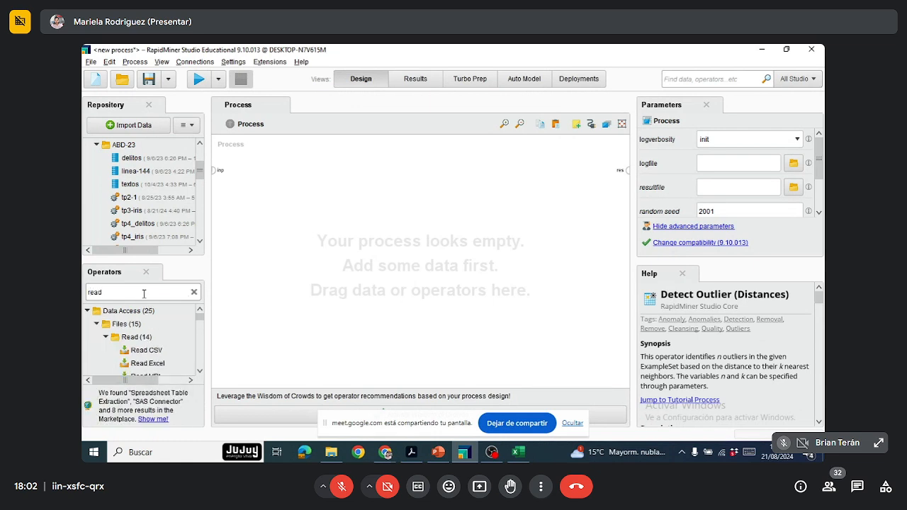
{"action": "left_click_drag", "start_coordinate": [145, 349], "coordinate": [267, 186]}
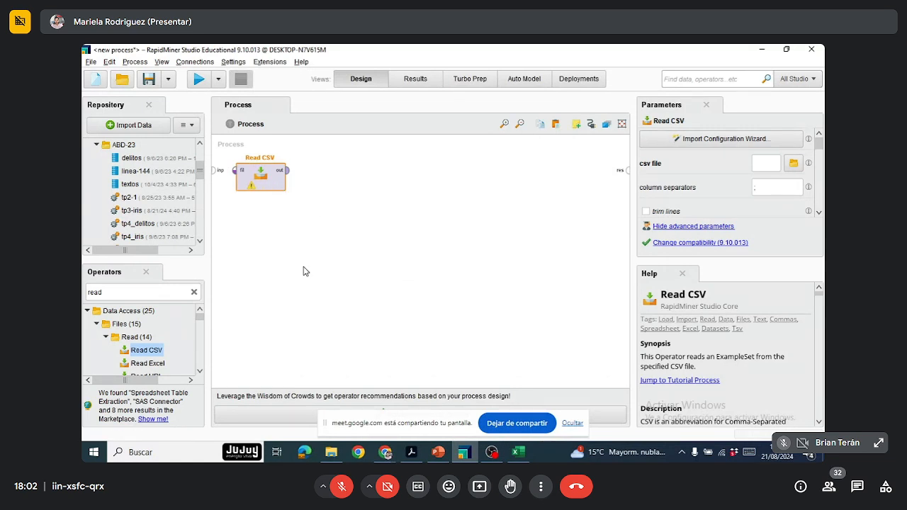
Step: Start the Read CSV import configuration and choose iris.csv from the last used directory as the data source
{"action": "left_click", "coordinate": [728, 139]}
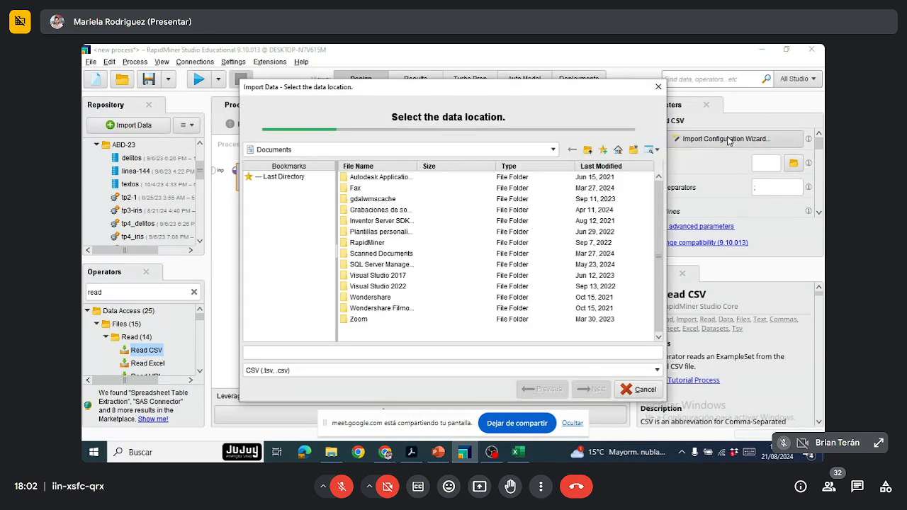
{"action": "left_click", "coordinate": [302, 177]}
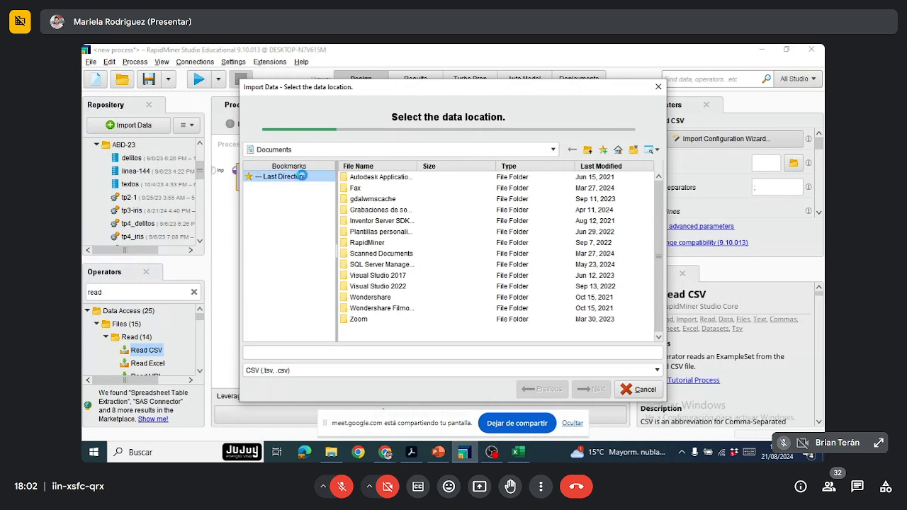
{"action": "left_click", "coordinate": [357, 188]}
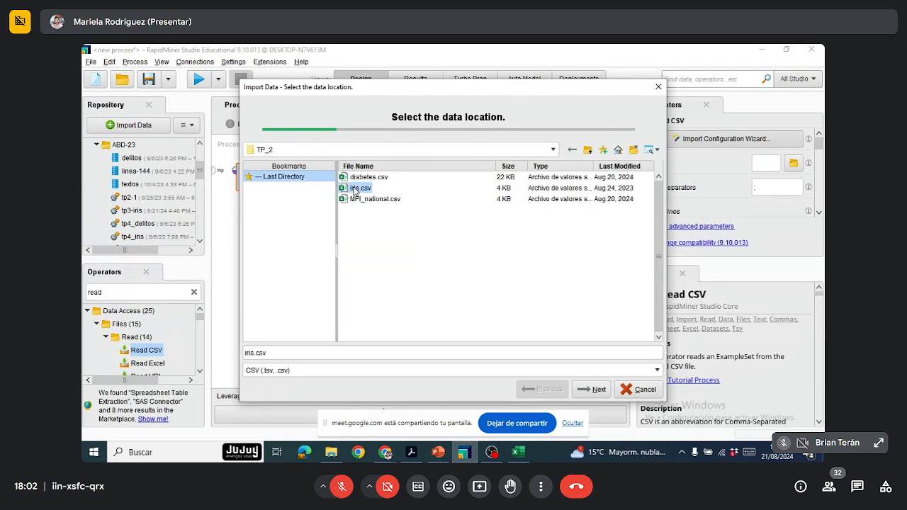
{"action": "left_click", "coordinate": [598, 390]}
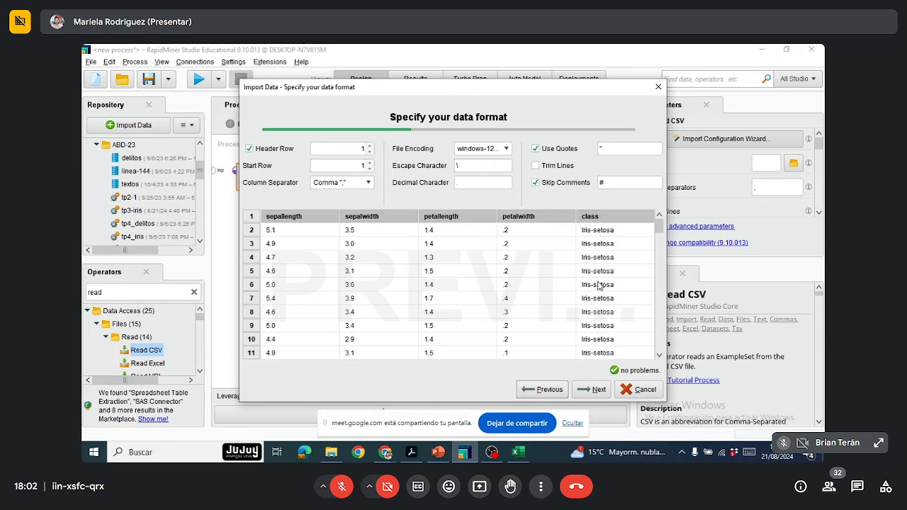
Step: Look through the iris.csv preview rows and accept the data format to continue to column formatting
{"action": "scroll", "coordinate": [599, 340], "scroll_direction": "down", "scroll_amount": 2}
{"action": "scroll", "coordinate": [601, 331], "scroll_direction": "up", "scroll_amount": 1}
{"action": "scroll", "coordinate": [600, 330], "scroll_direction": "up", "scroll_amount": 2}
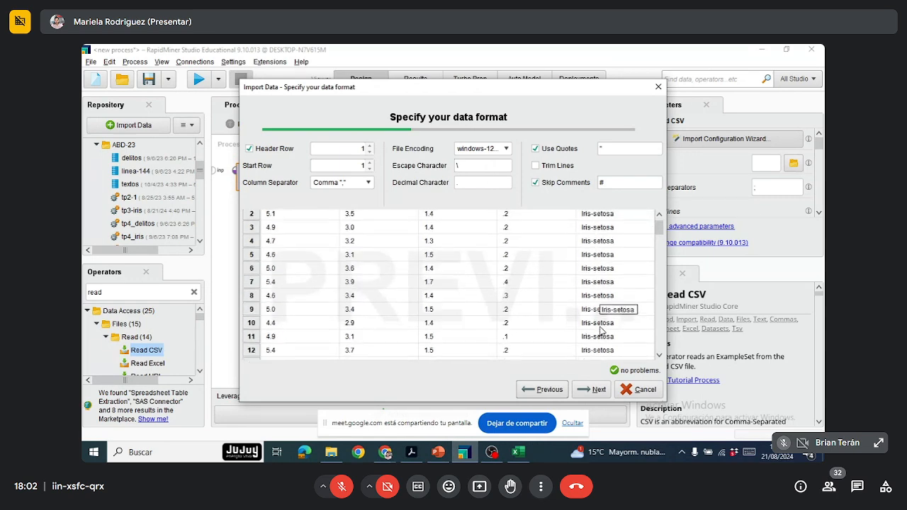
{"action": "scroll", "coordinate": [601, 330], "scroll_direction": "down", "scroll_amount": 3}
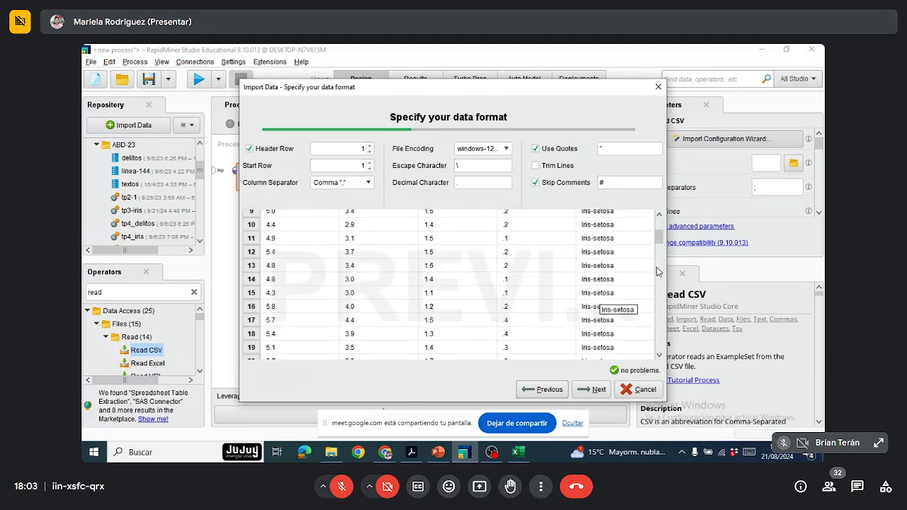
{"action": "left_click_drag", "start_coordinate": [659, 235], "coordinate": [663, 279]}
{"action": "scroll", "coordinate": [591, 326], "scroll_direction": "up", "scroll_amount": 10}
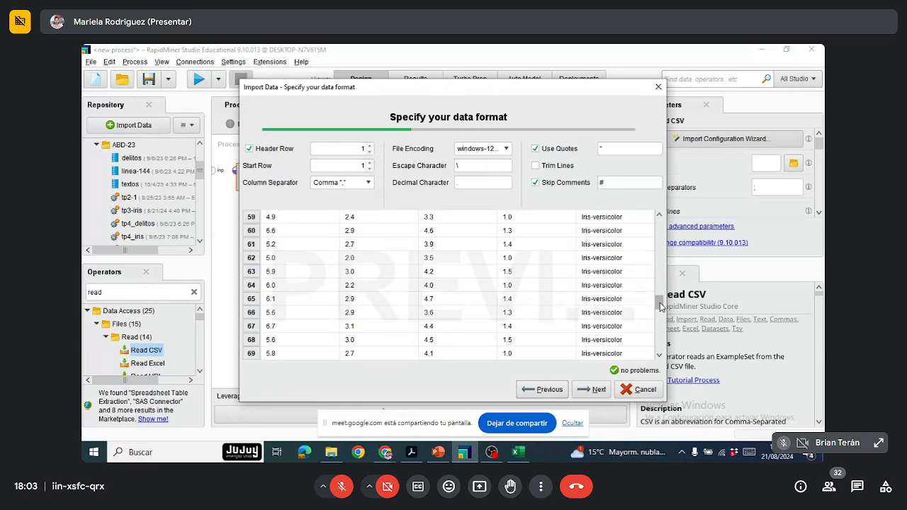
{"action": "left_click", "coordinate": [592, 390]}
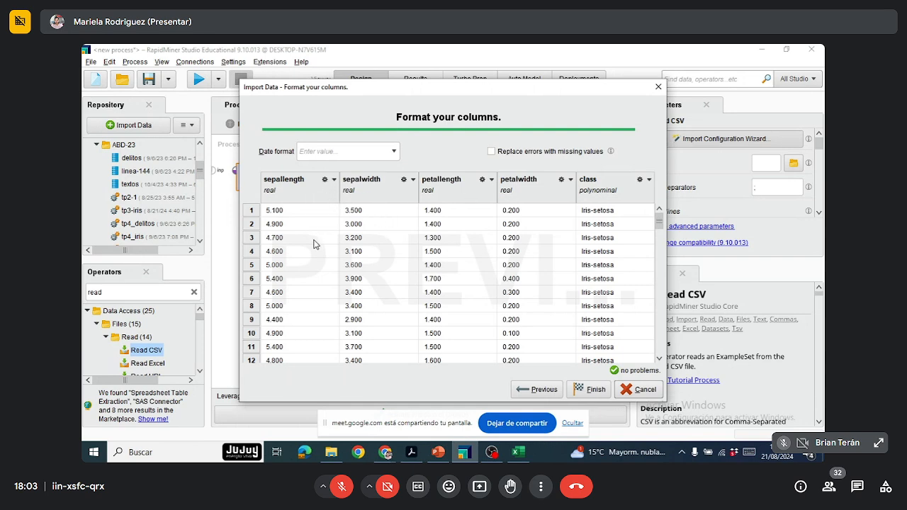
Step: Examine the column types and preview rows, including the formatting options available for the sepallength column
{"action": "scroll", "coordinate": [316, 244], "scroll_direction": "down", "scroll_amount": 2}
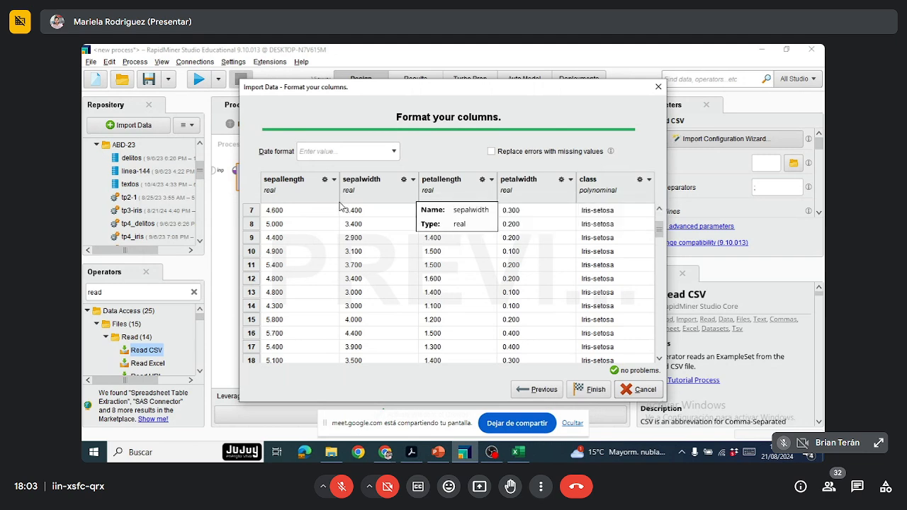
{"action": "scroll", "coordinate": [341, 199], "scroll_direction": "up", "scroll_amount": 2}
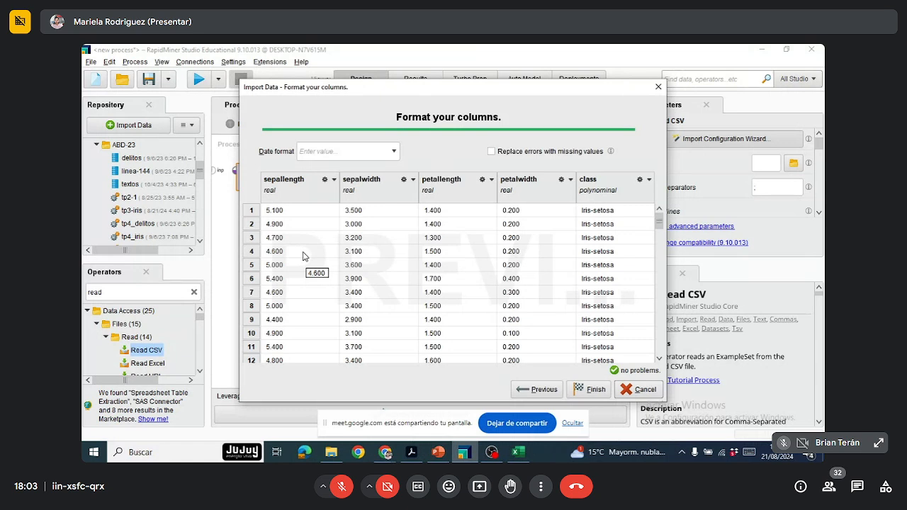
{"action": "left_click", "coordinate": [334, 181]}
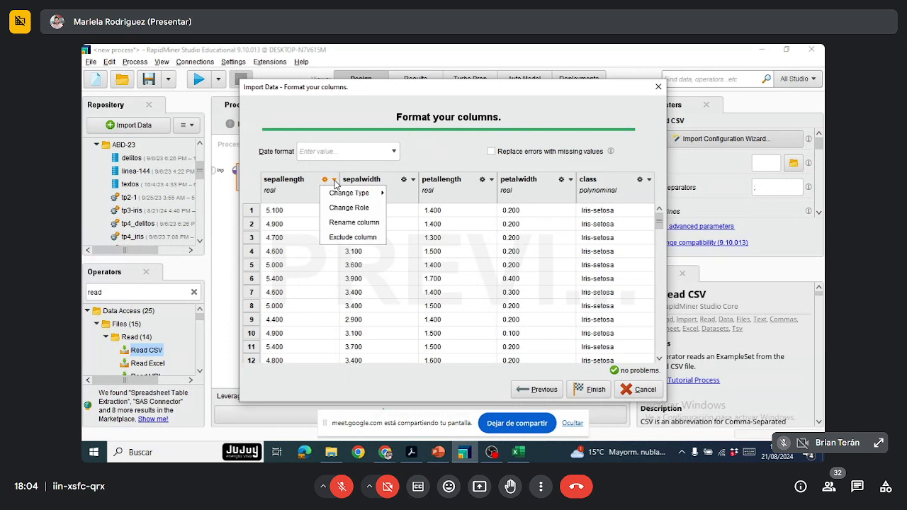
{"action": "mouse_move", "coordinate": [340, 193]}
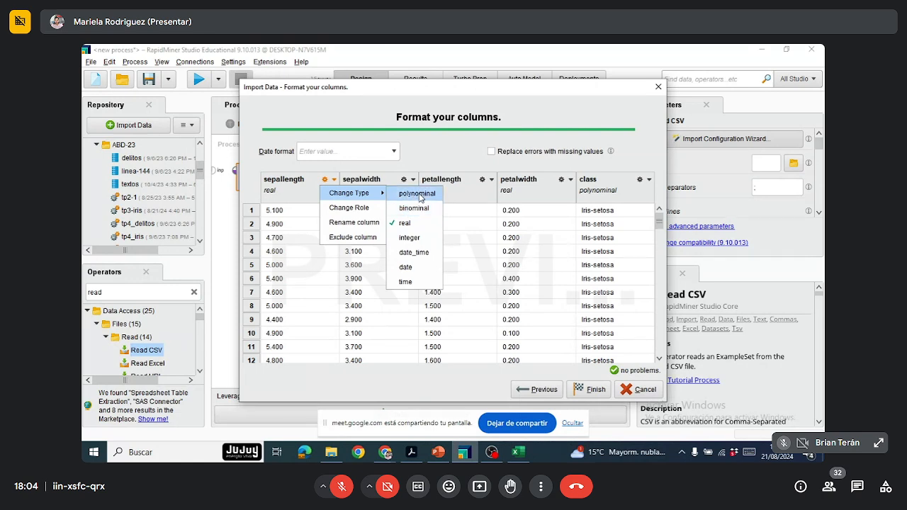
{"action": "left_click", "coordinate": [309, 203]}
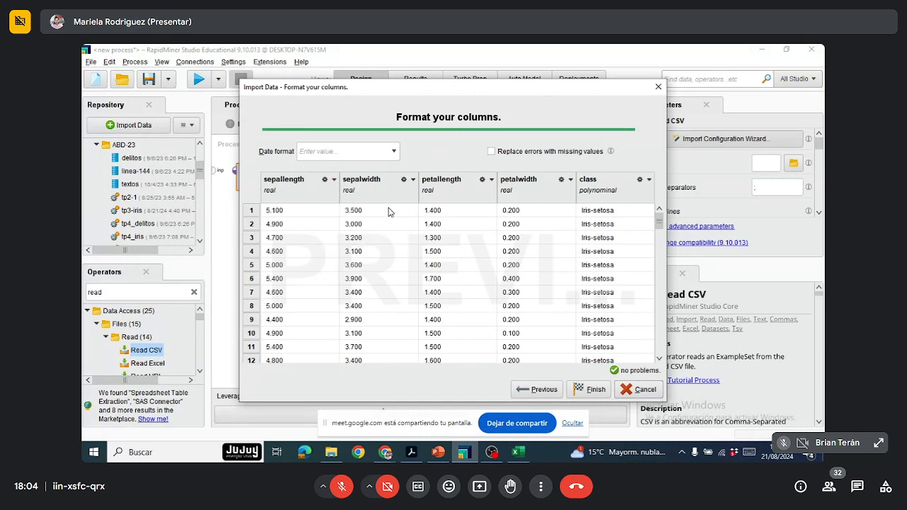
{"action": "scroll", "coordinate": [391, 212], "scroll_direction": "down", "scroll_amount": 3}
{"action": "scroll", "coordinate": [393, 225], "scroll_direction": "up", "scroll_amount": 1}
{"action": "scroll", "coordinate": [393, 226], "scroll_direction": "up", "scroll_amount": 3}
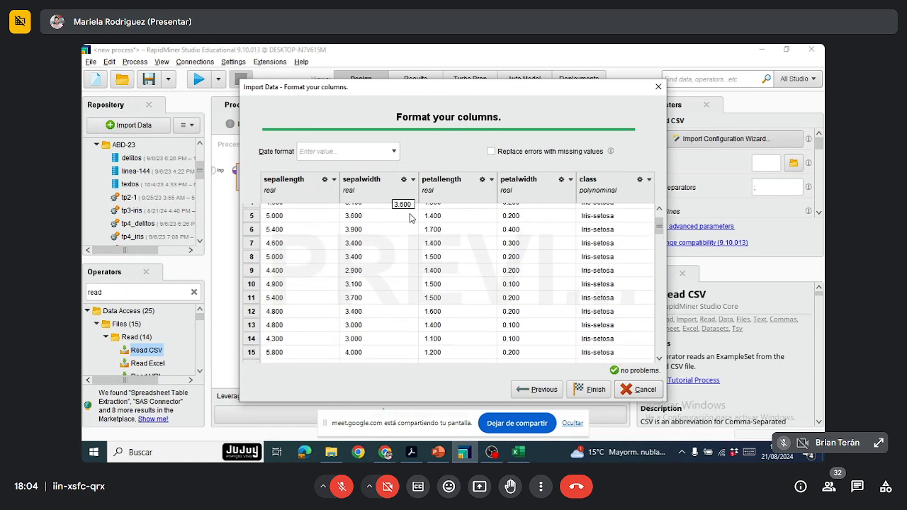
Step: Examine the class column's formatting options and its values in the preview rows
{"action": "left_click_drag", "start_coordinate": [506, 93], "coordinate": [467, 91]}
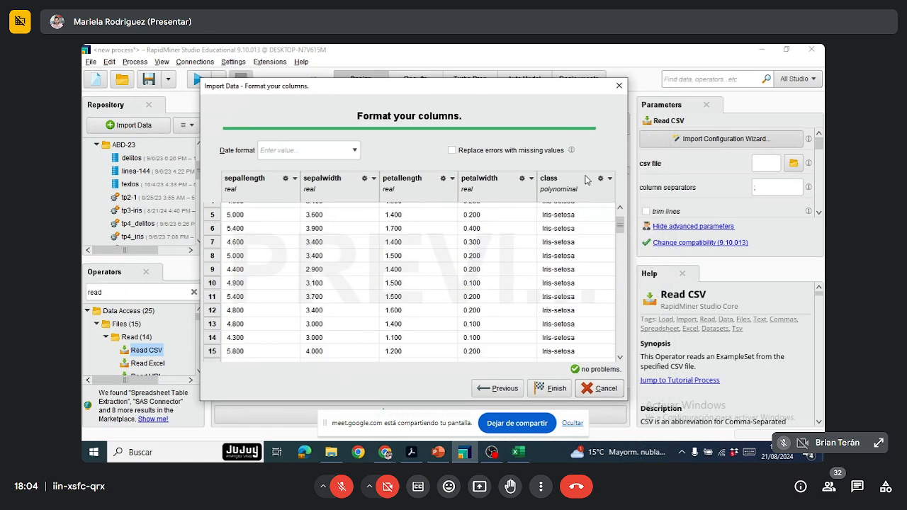
{"action": "left_click", "coordinate": [609, 180]}
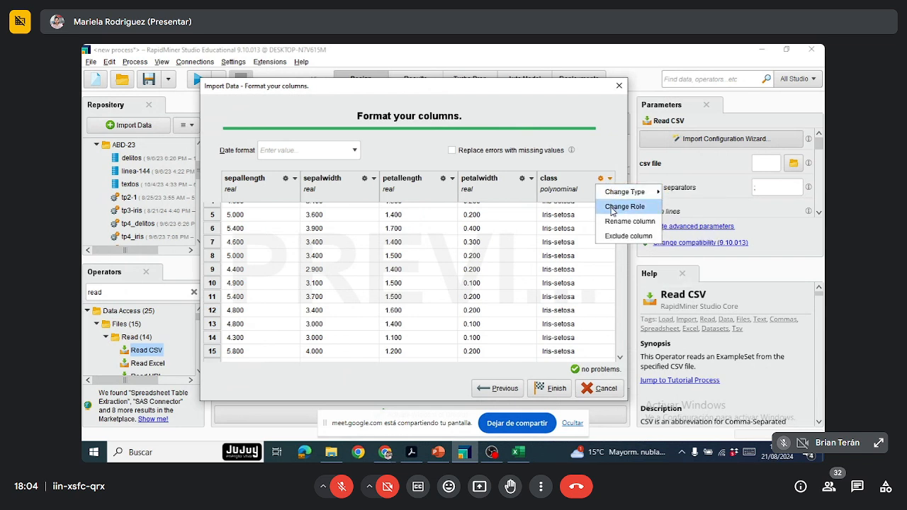
{"action": "left_click", "coordinate": [600, 158]}
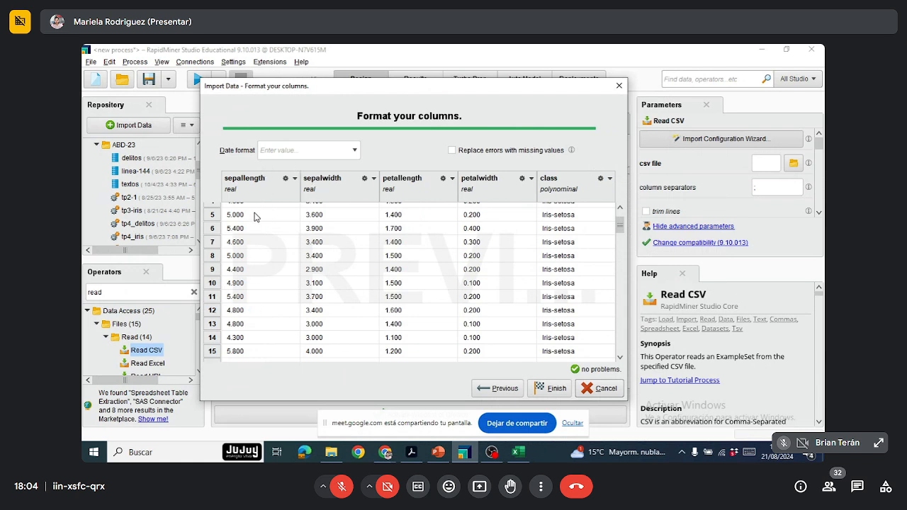
{"action": "scroll", "coordinate": [256, 216], "scroll_direction": "up", "scroll_amount": 2}
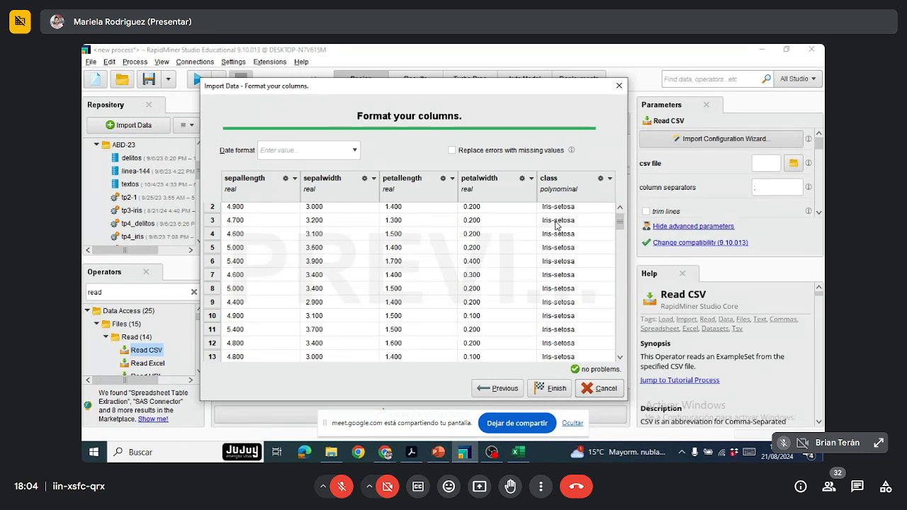
{"action": "scroll", "coordinate": [573, 298], "scroll_direction": "down", "scroll_amount": 2}
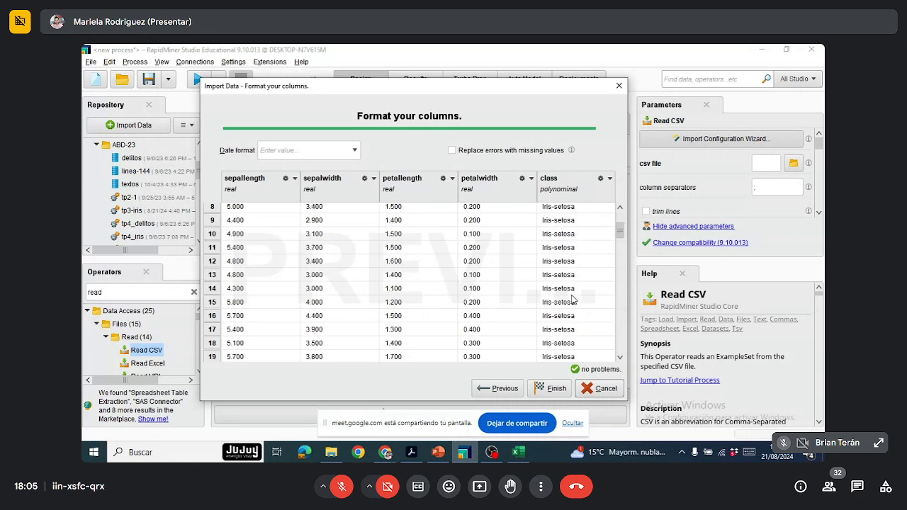
{"action": "scroll", "coordinate": [574, 296], "scroll_direction": "up", "scroll_amount": 2}
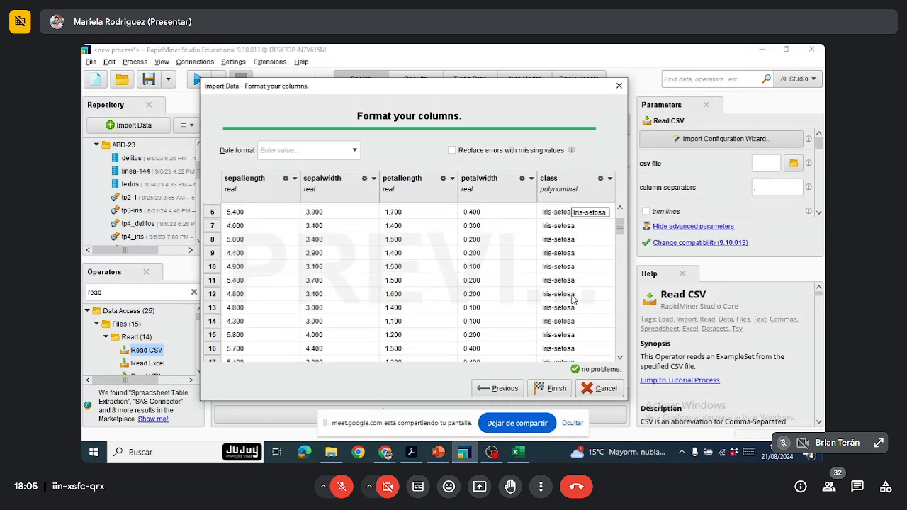
{"action": "scroll", "coordinate": [571, 245], "scroll_direction": "up", "scroll_amount": 1}
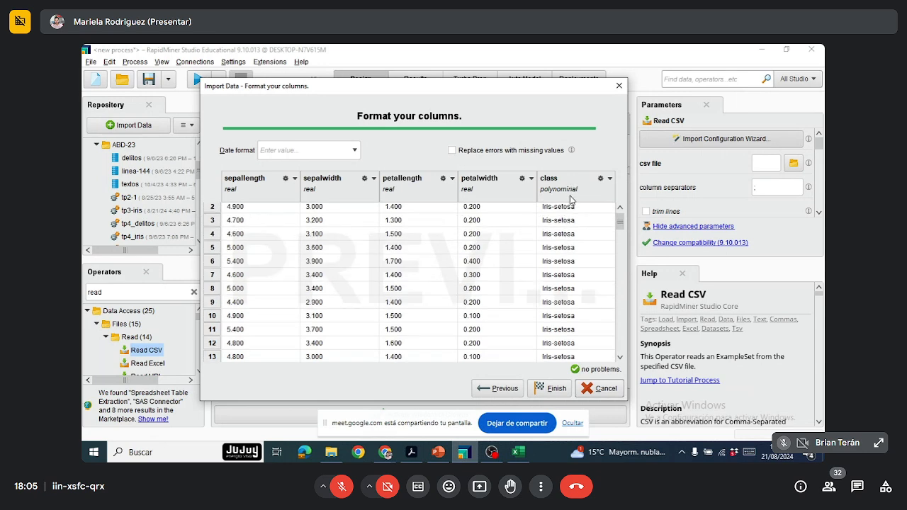
Step: Change the role of the class column to label
{"action": "left_click", "coordinate": [610, 183]}
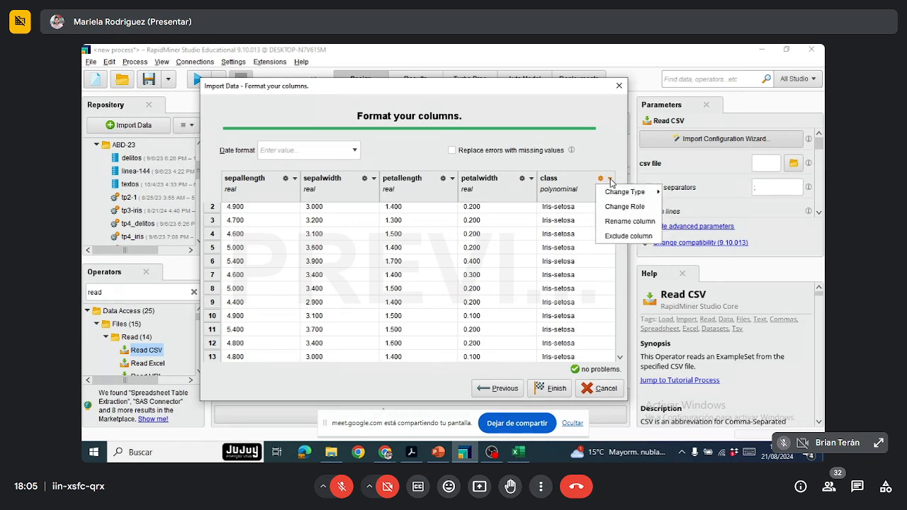
{"action": "left_click", "coordinate": [612, 208]}
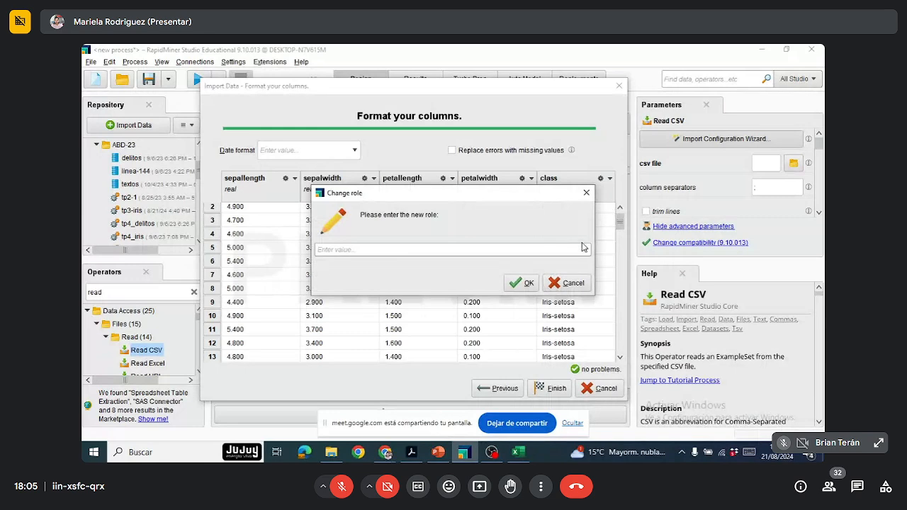
{"action": "left_click", "coordinate": [584, 249]}
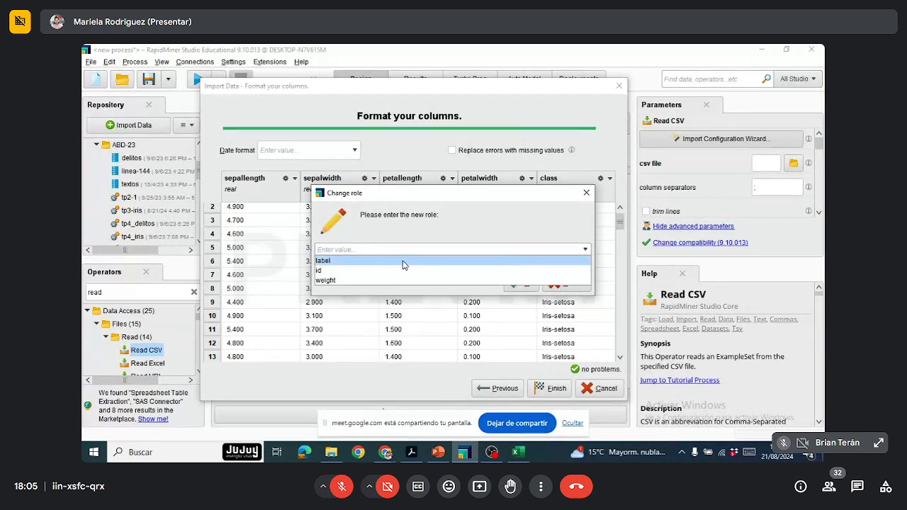
{"action": "left_click", "coordinate": [346, 261]}
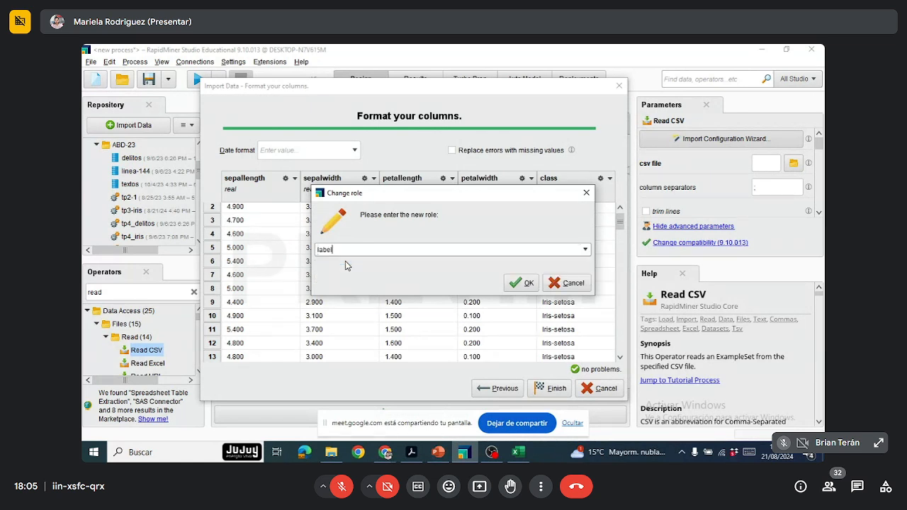
{"action": "left_click", "coordinate": [524, 283]}
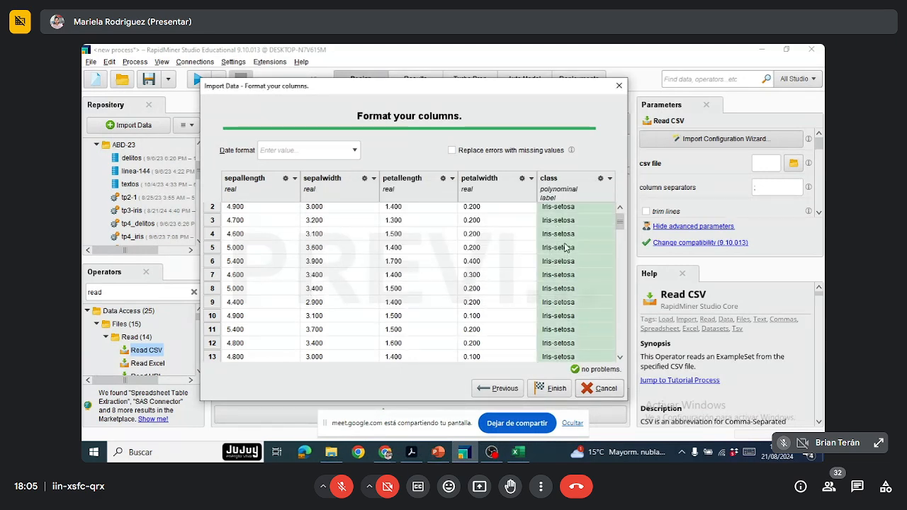
Step: Check the preview rows with the labelled class column and finish the import configuration
{"action": "scroll", "coordinate": [566, 244], "scroll_direction": "up", "scroll_amount": 1}
{"action": "scroll", "coordinate": [566, 245], "scroll_direction": "down", "scroll_amount": 4}
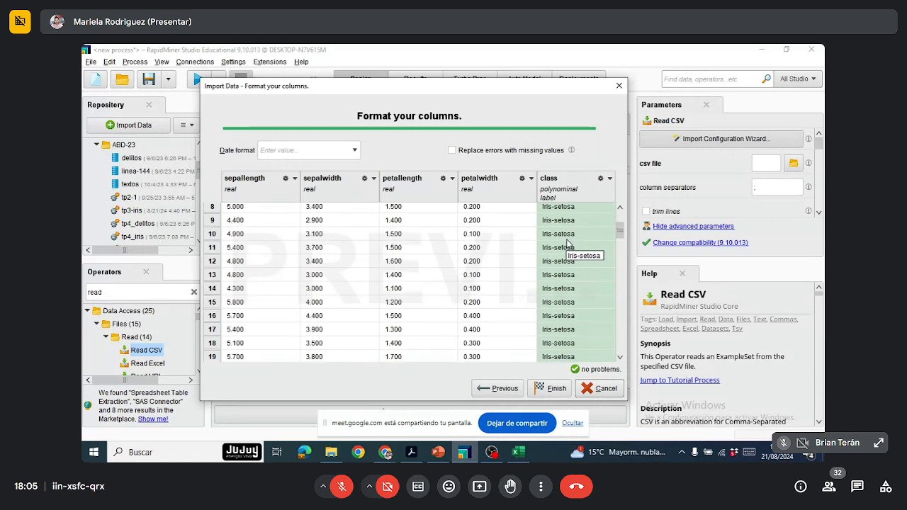
{"action": "scroll", "coordinate": [567, 245], "scroll_direction": "down", "scroll_amount": 1}
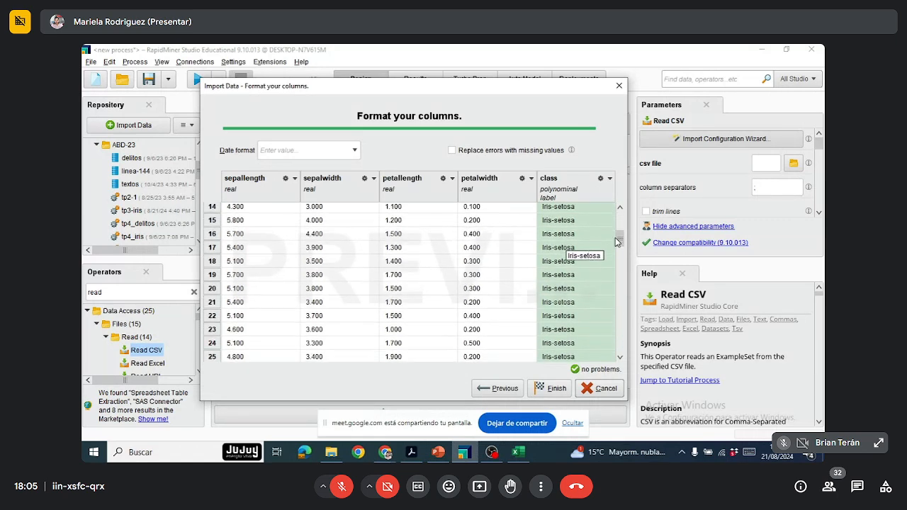
{"action": "left_click_drag", "start_coordinate": [619, 240], "coordinate": [619, 214]}
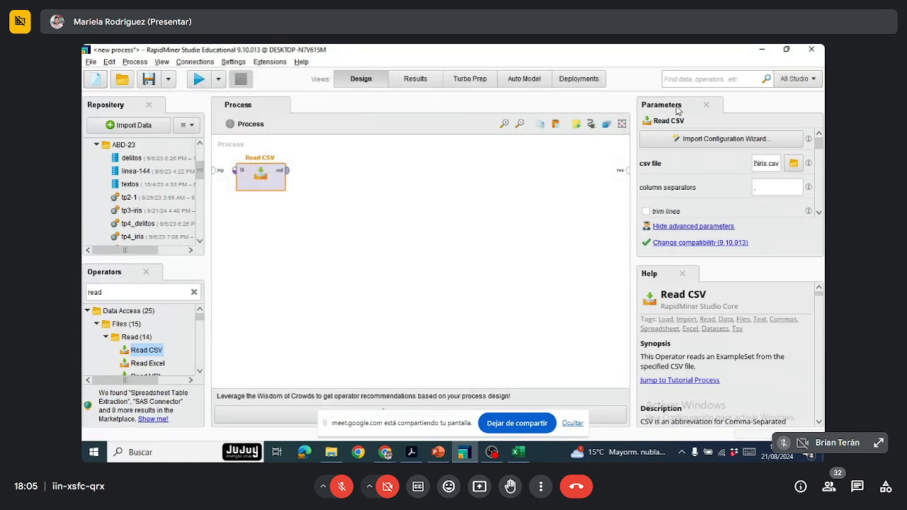
Step: Review the Read CSV operator's data set meta data information, including the role options available for the class column
{"action": "left_click_drag", "start_coordinate": [815, 143], "coordinate": [819, 199]}
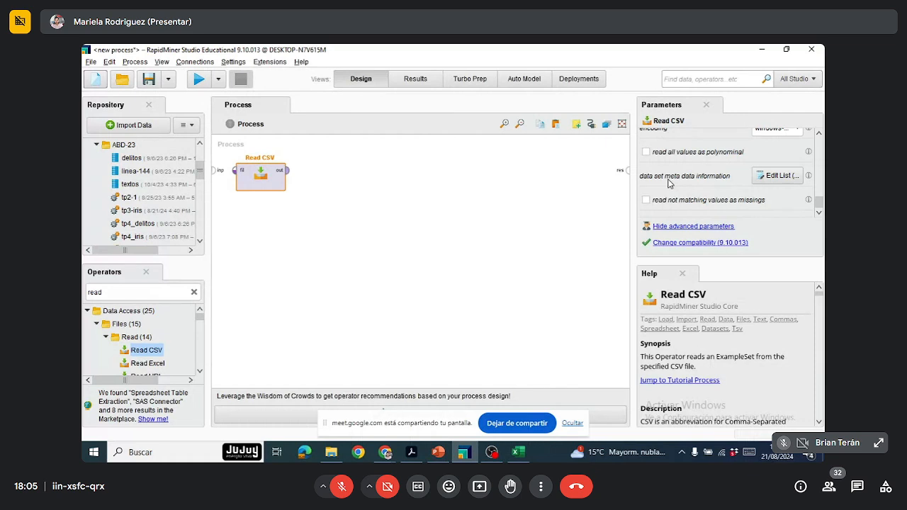
{"action": "left_click", "coordinate": [779, 176]}
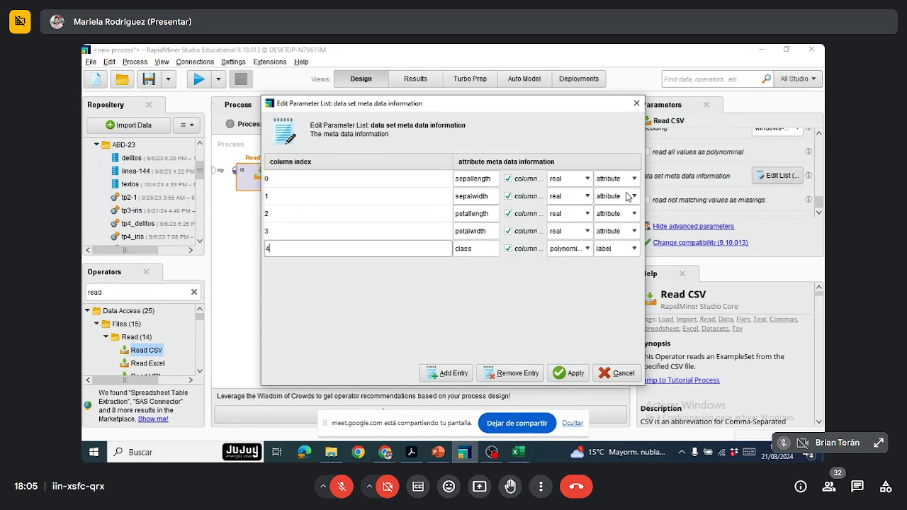
{"action": "left_click", "coordinate": [634, 248]}
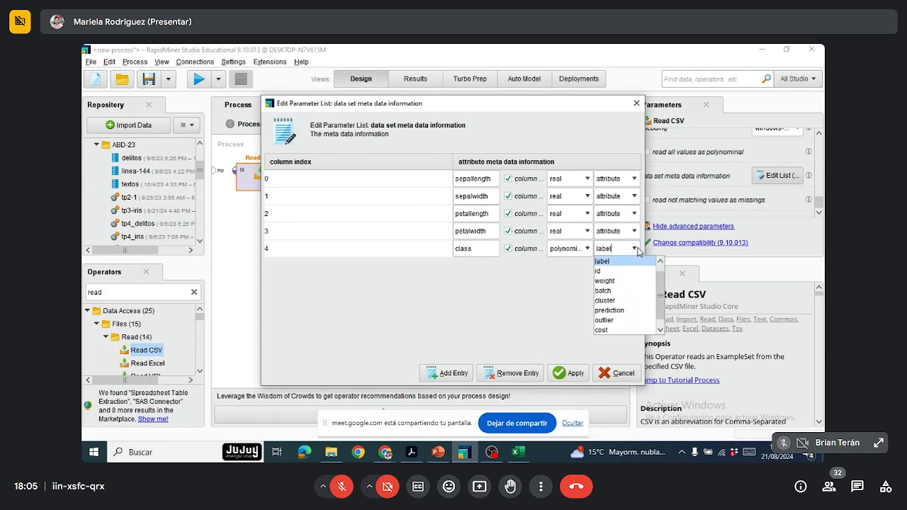
{"action": "left_click", "coordinate": [638, 251]}
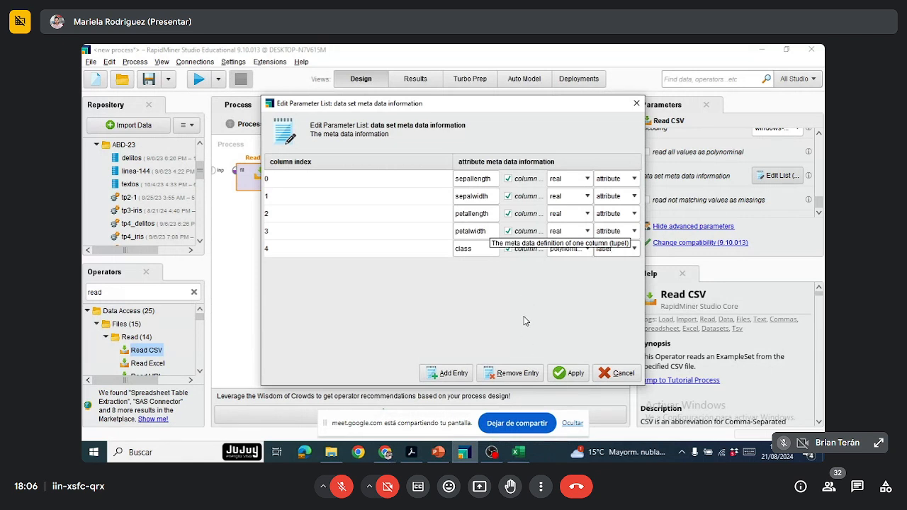
{"action": "left_click", "coordinate": [570, 373]}
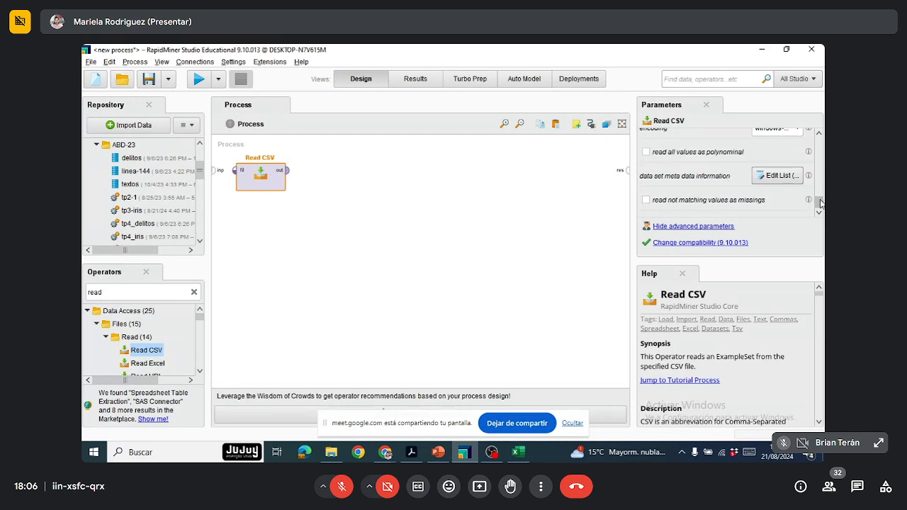
{"action": "left_click_drag", "start_coordinate": [820, 203], "coordinate": [821, 138]}
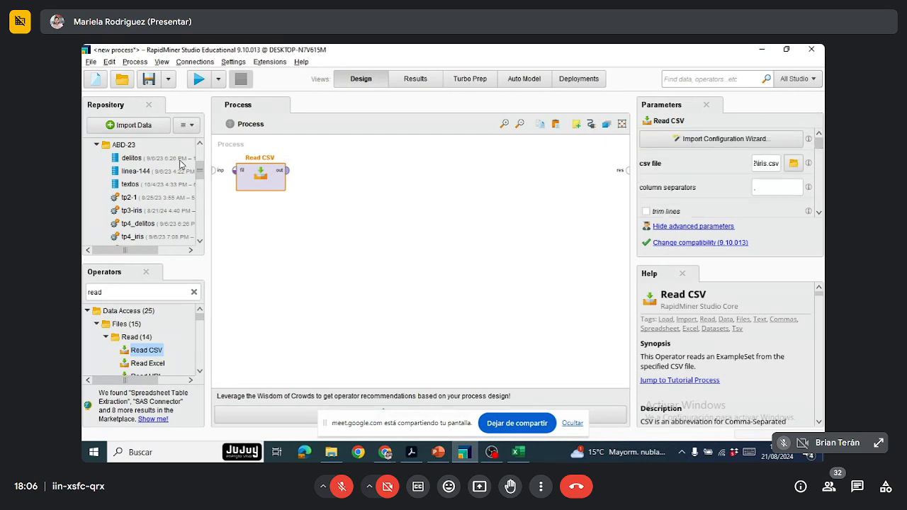
Step: Rename the Read CSV operator as Iris and connect its output to the process result port
{"action": "double_click", "coordinate": [257, 157]}
{"action": "key", "text": "BackSpace"}
{"action": "type", "text": "Iris"}
{"action": "left_click", "coordinate": [295, 240]}
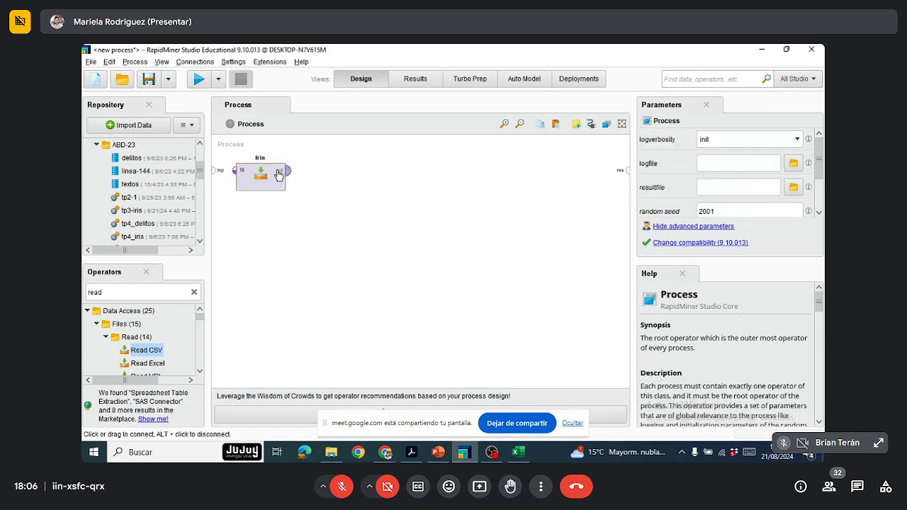
{"action": "left_click_drag", "start_coordinate": [287, 176], "coordinate": [628, 171]}
{"action": "left_click", "coordinate": [530, 224]}
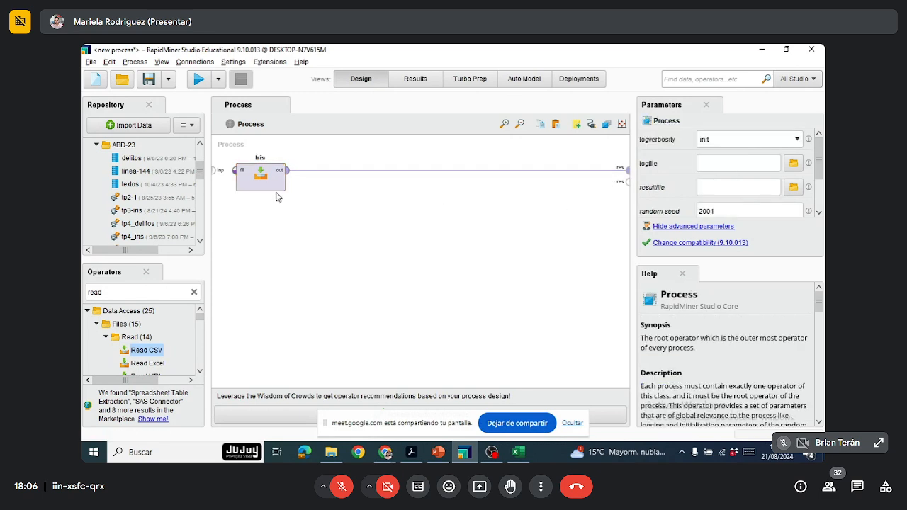
Step: Save the process as iris in the ABD-24 folder of the Local Repository
{"action": "left_click", "coordinate": [151, 81]}
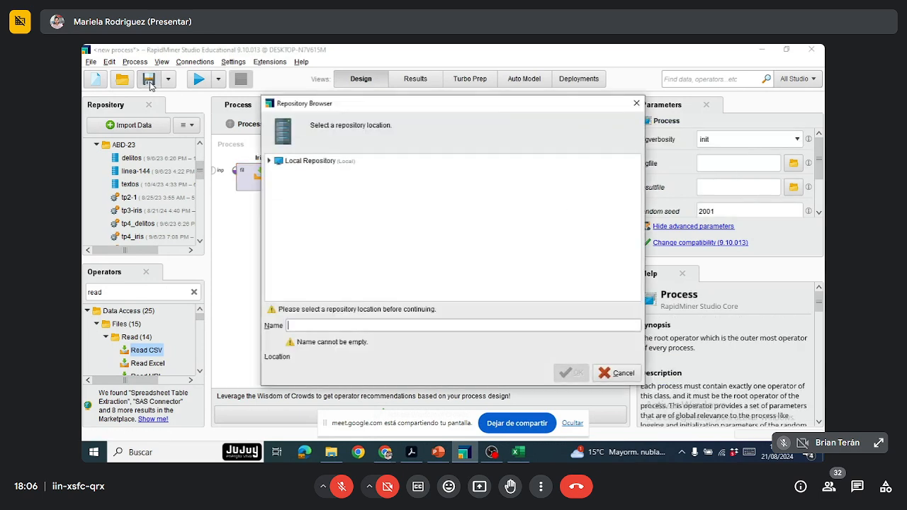
{"action": "double_click", "coordinate": [304, 163]}
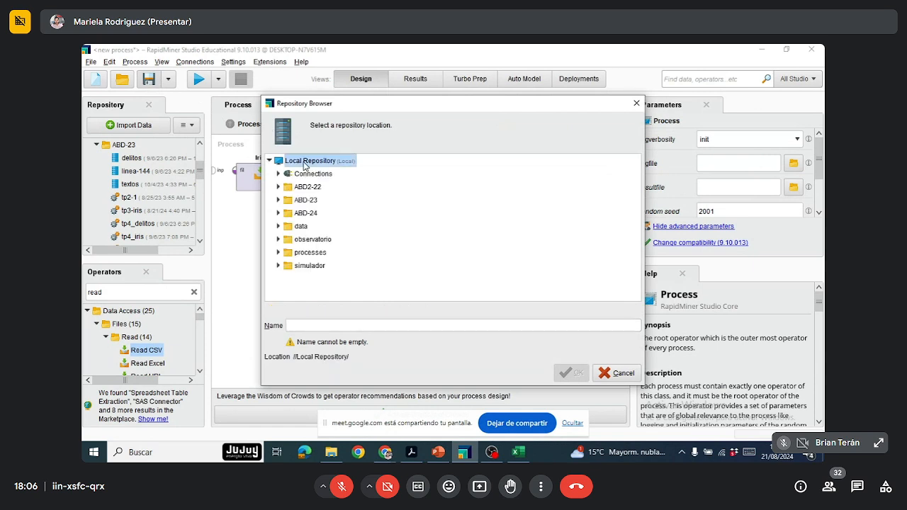
{"action": "double_click", "coordinate": [279, 215]}
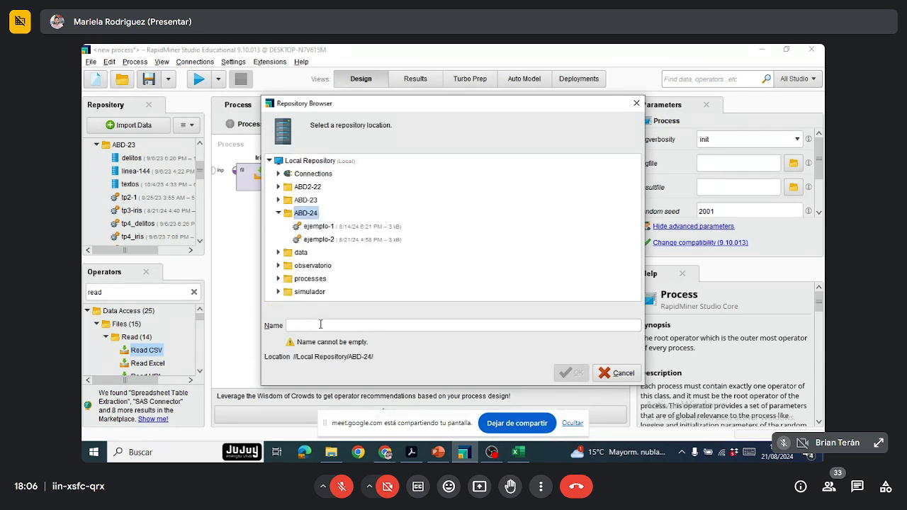
{"action": "left_click", "coordinate": [324, 323]}
{"action": "type", "text": "ir"}
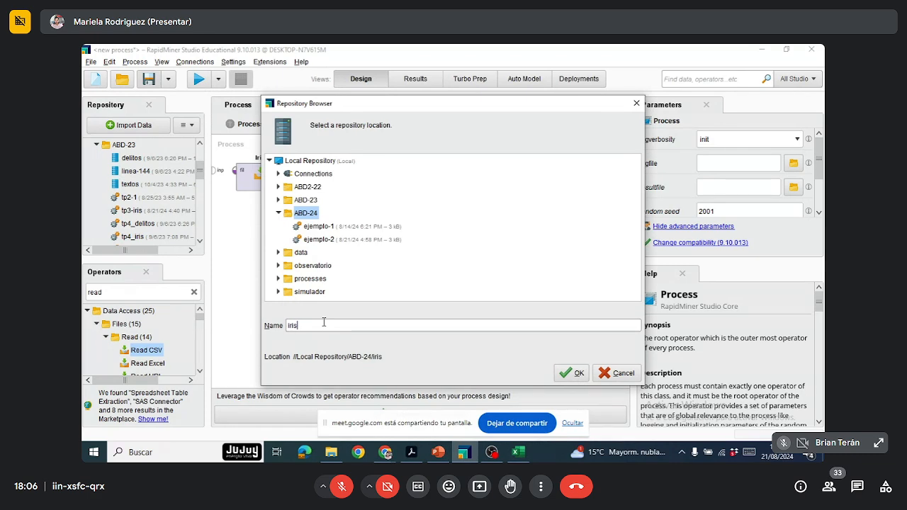
{"action": "type", "text": "is"}
{"action": "key", "text": "Return"}
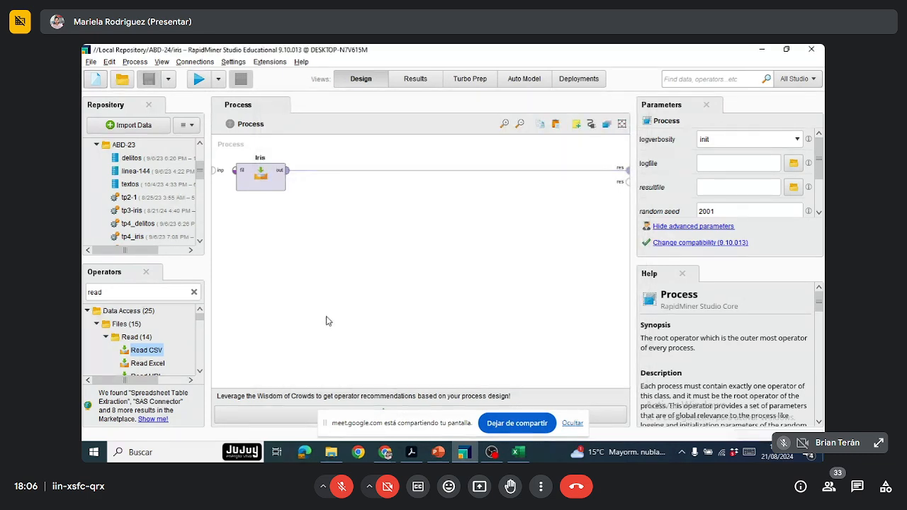
Step: Run the process and view the statistics of the loaded attributes
{"action": "left_click", "coordinate": [202, 82]}
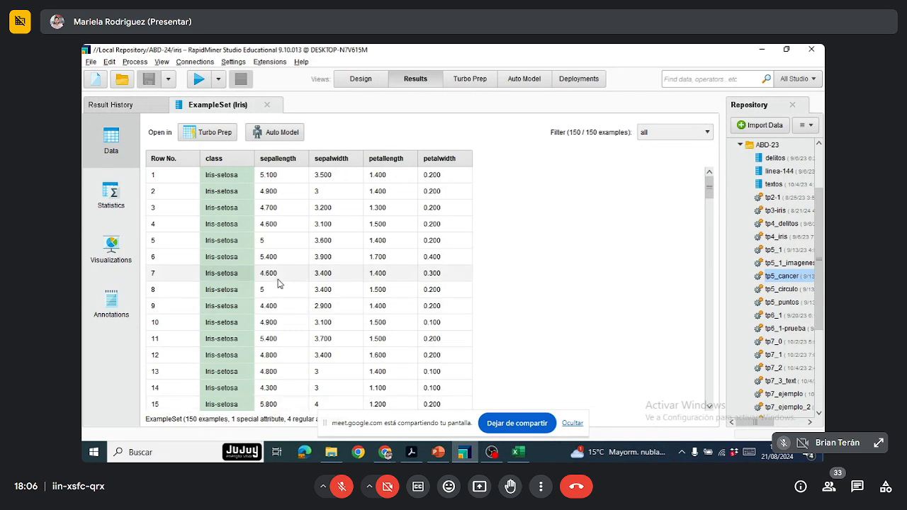
{"action": "left_click", "coordinate": [120, 196]}
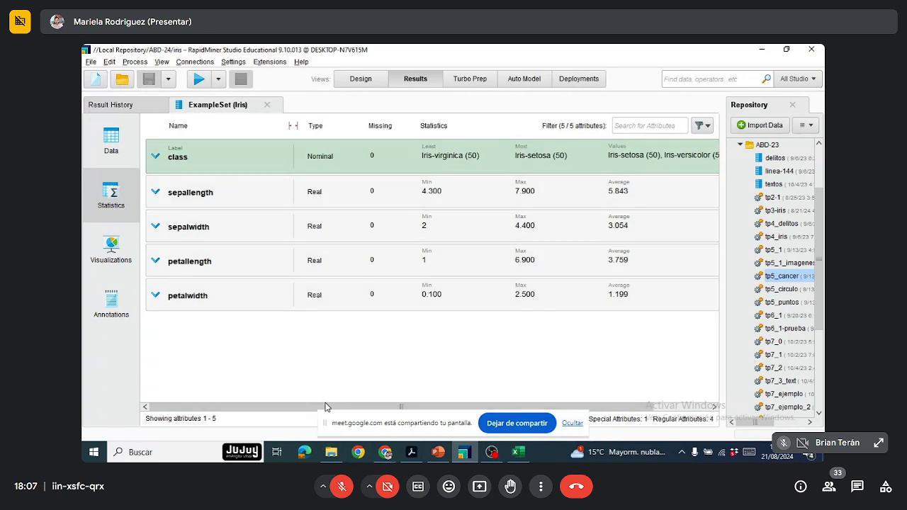
{"action": "left_click_drag", "start_coordinate": [325, 408], "coordinate": [377, 414]}
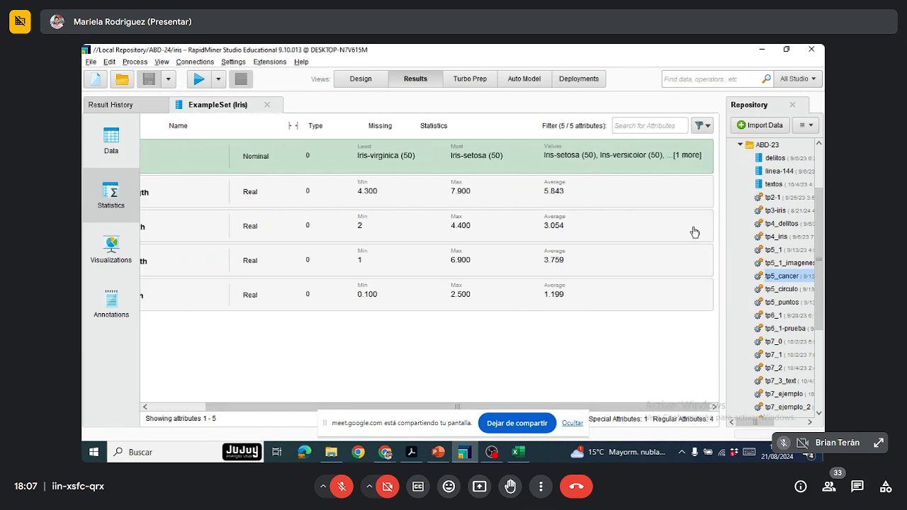
Step: Expand the class attribute's statistics and examine the count and fraction of each nominal value
{"action": "left_click", "coordinate": [694, 164]}
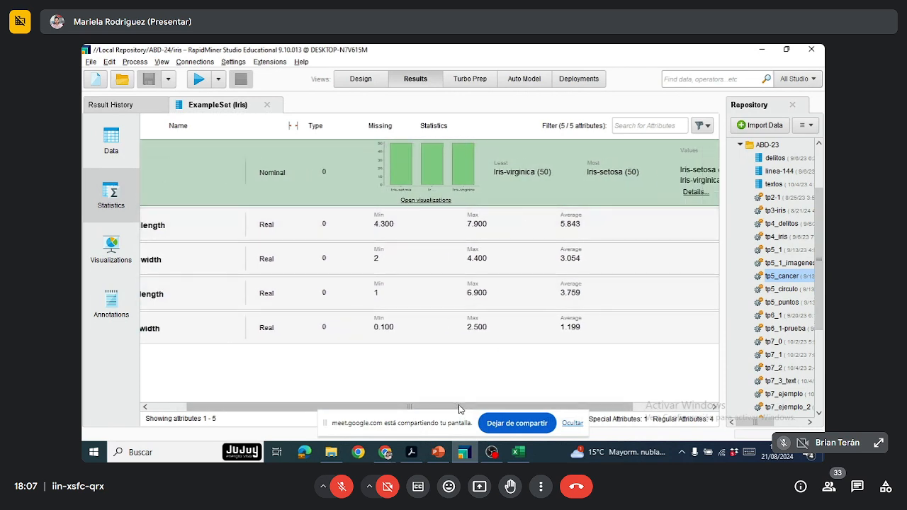
{"action": "left_click_drag", "start_coordinate": [459, 409], "coordinate": [536, 409]}
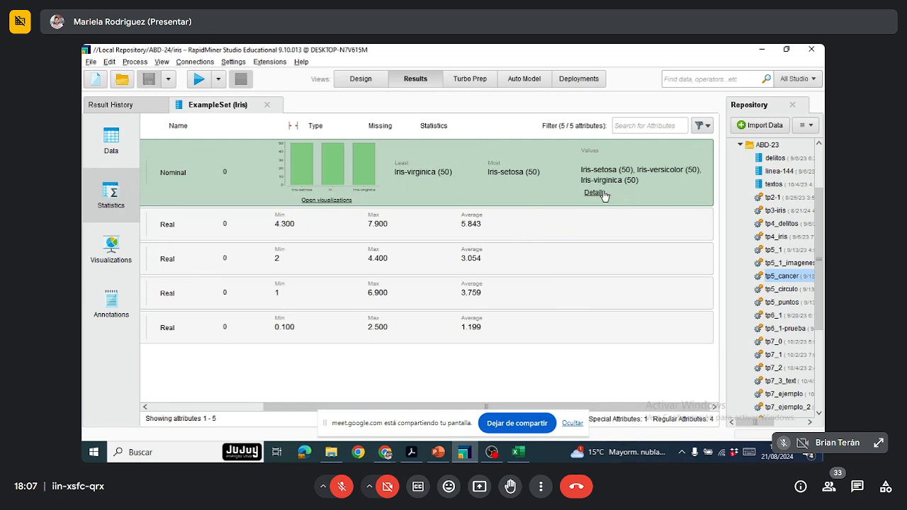
{"action": "left_click", "coordinate": [595, 193]}
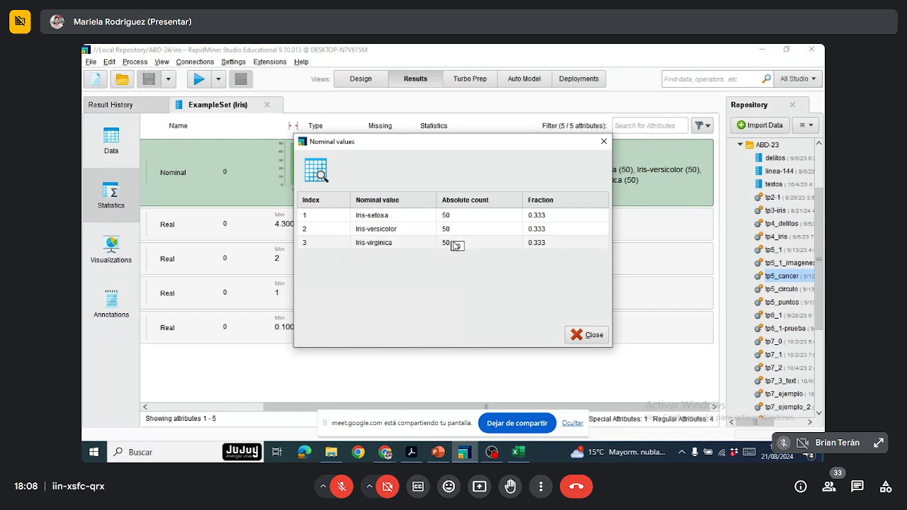
{"action": "left_click", "coordinate": [595, 335]}
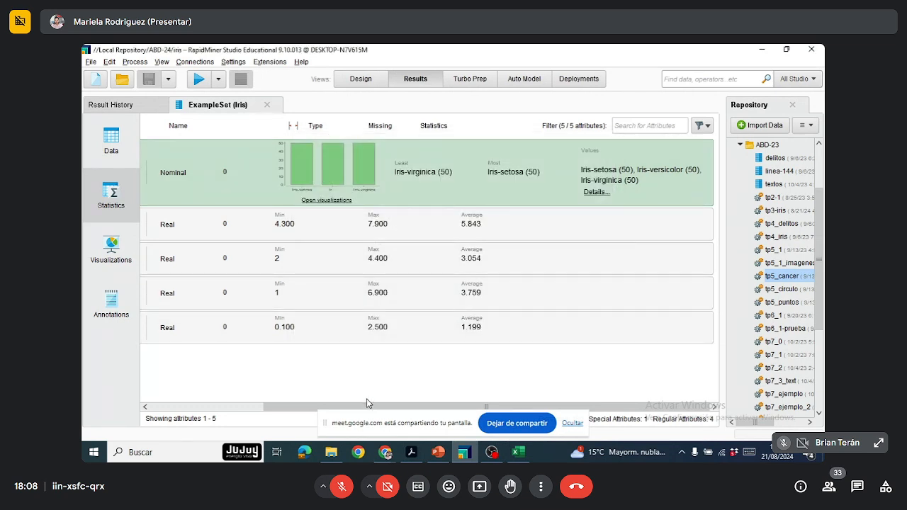
{"action": "left_click_drag", "start_coordinate": [368, 407], "coordinate": [241, 403]}
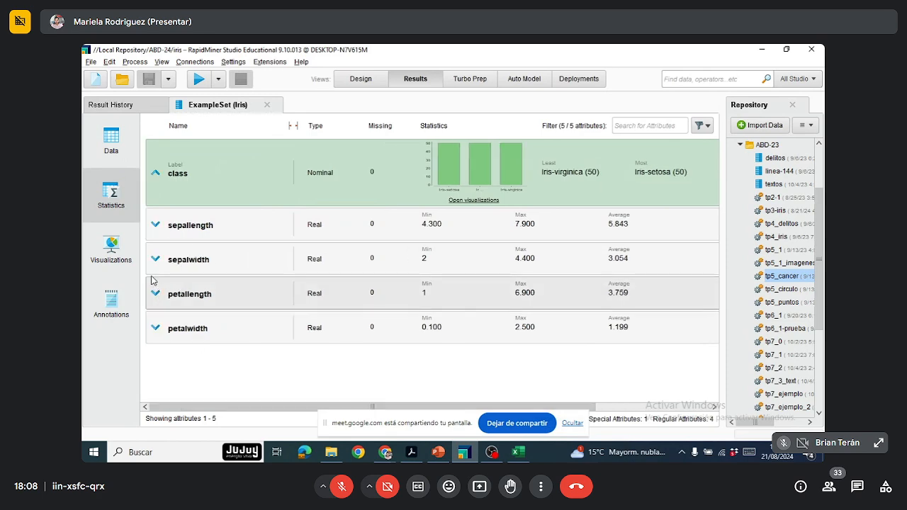
Step: Look through the result set's boxplot visualization, data rows and attribute statistics, ending on the visualization
{"action": "left_click", "coordinate": [111, 245]}
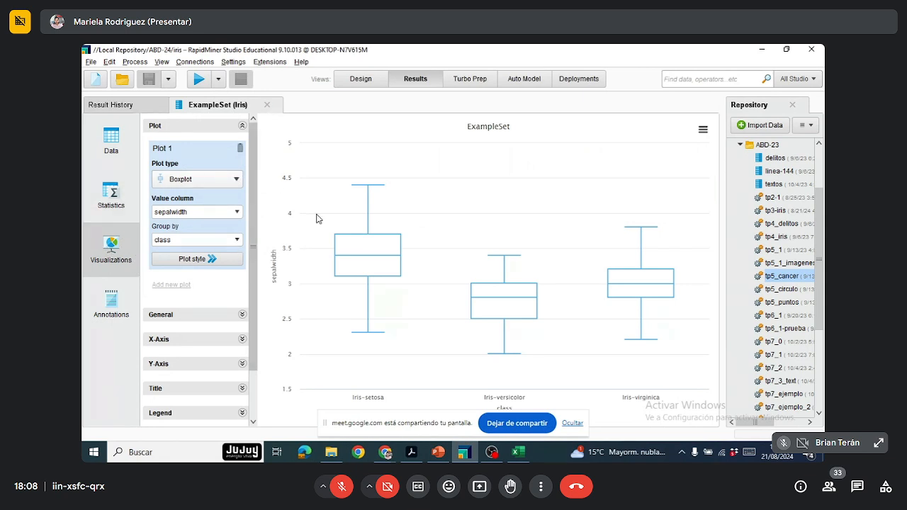
{"action": "left_click", "coordinate": [237, 181]}
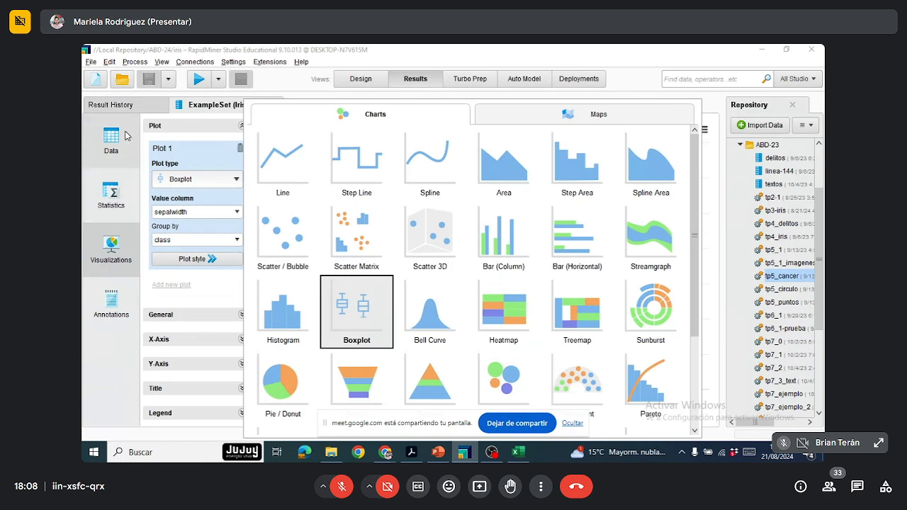
{"action": "left_click", "coordinate": [111, 142]}
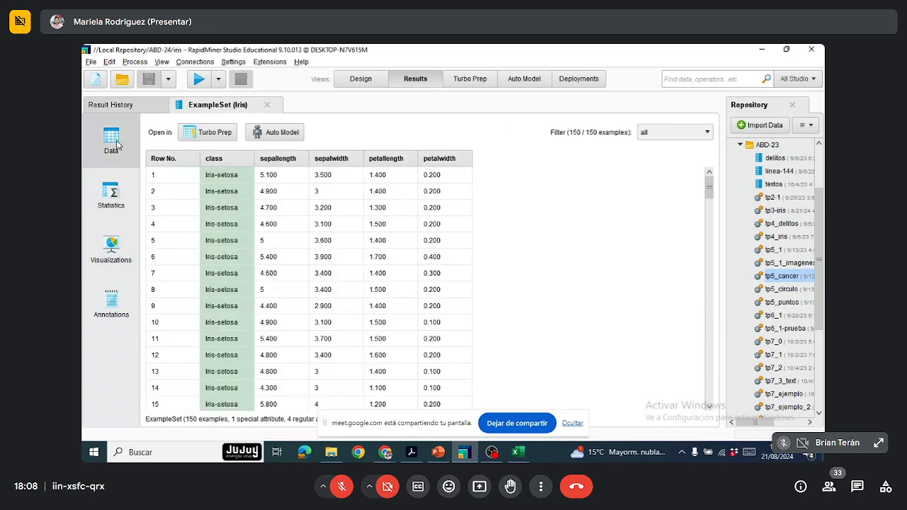
{"action": "left_click", "coordinate": [114, 183]}
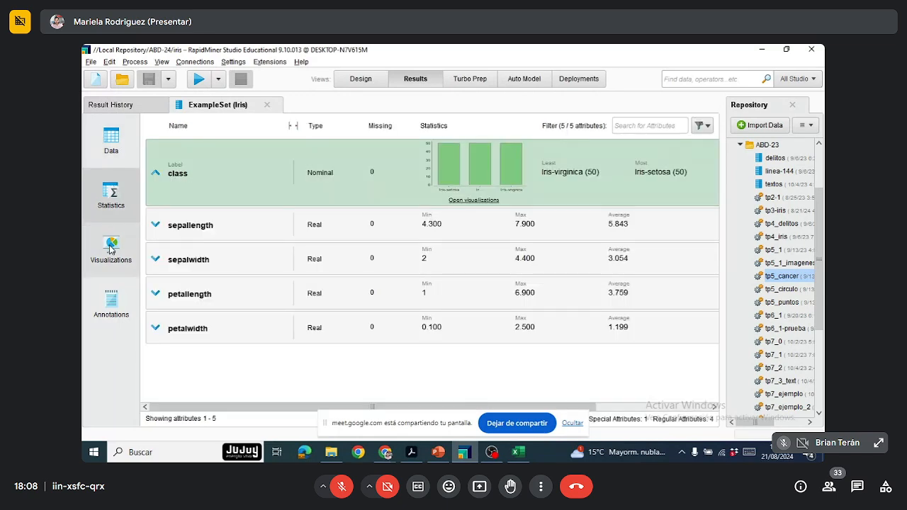
{"action": "left_click", "coordinate": [110, 249]}
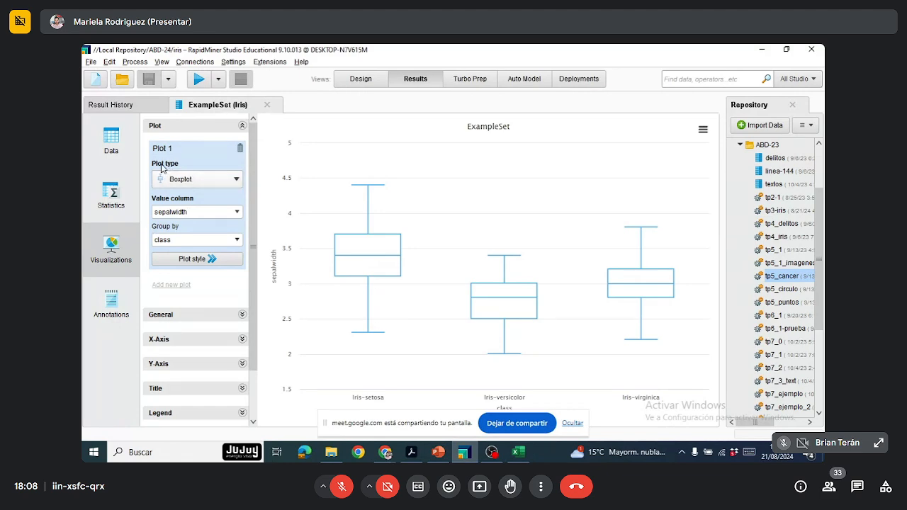
Step: Browse the available chart and map types and change the plot type to Scatter / Bubble
{"action": "left_click", "coordinate": [236, 181]}
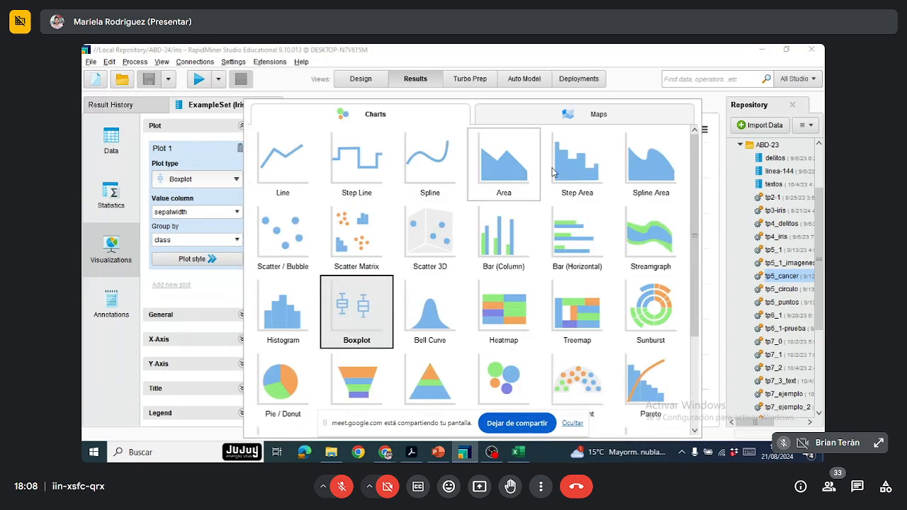
{"action": "scroll", "coordinate": [595, 241], "scroll_direction": "down", "scroll_amount": 3}
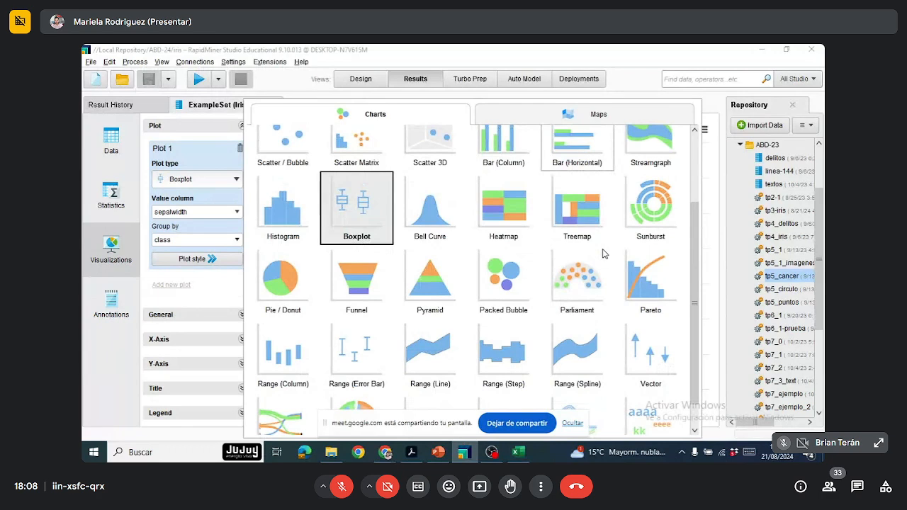
{"action": "scroll", "coordinate": [603, 254], "scroll_direction": "down", "scroll_amount": 1}
{"action": "scroll", "coordinate": [603, 254], "scroll_direction": "up", "scroll_amount": 4}
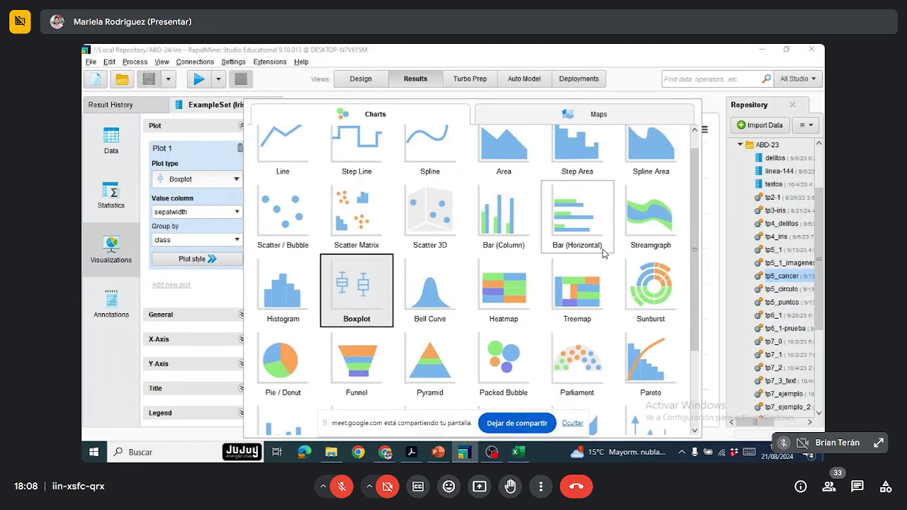
{"action": "left_click", "coordinate": [642, 123]}
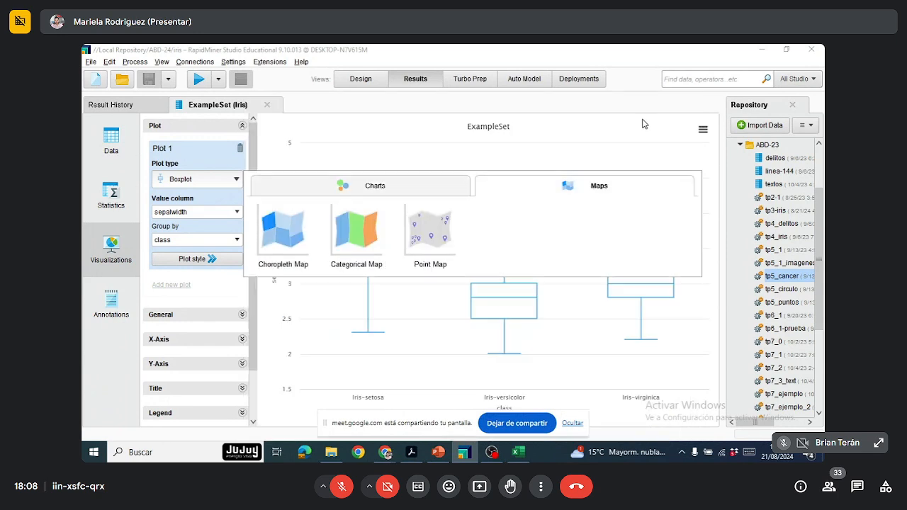
{"action": "left_click", "coordinate": [353, 189]}
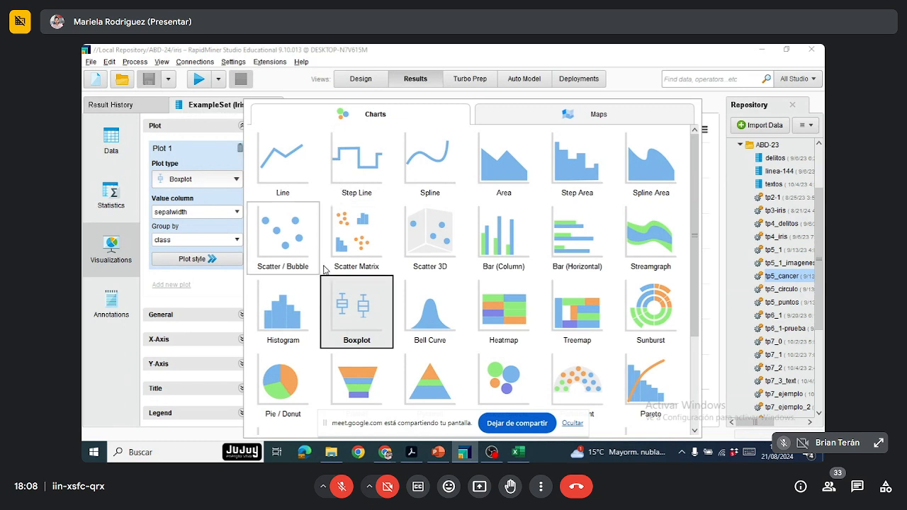
{"action": "scroll", "coordinate": [326, 273], "scroll_direction": "down", "scroll_amount": 1}
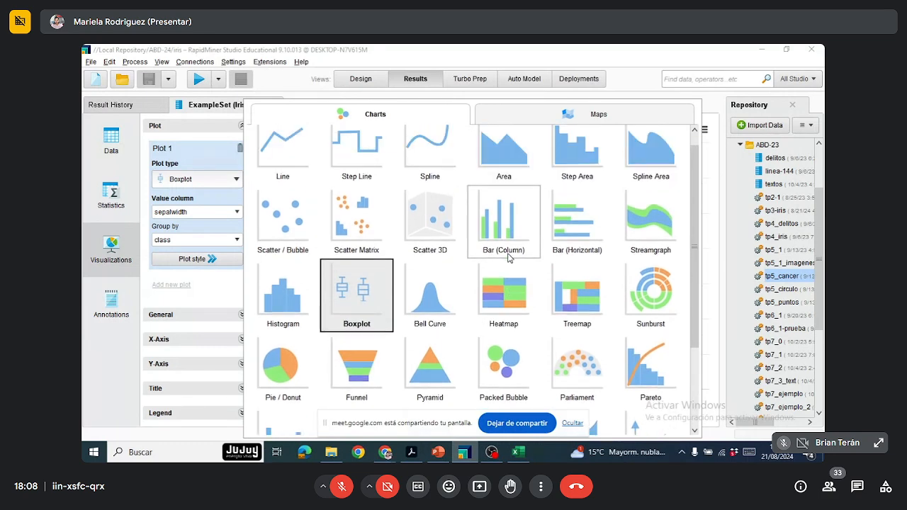
{"action": "scroll", "coordinate": [508, 259], "scroll_direction": "up", "scroll_amount": 1}
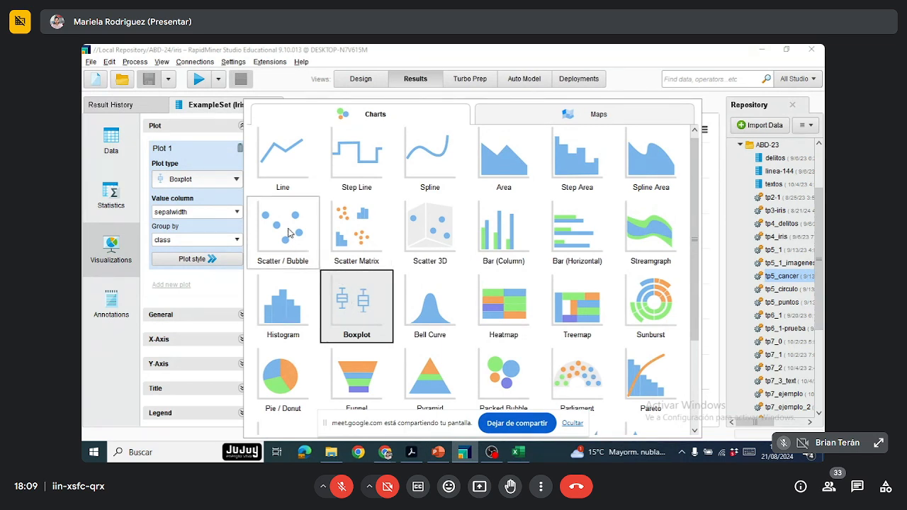
{"action": "left_click", "coordinate": [288, 232]}
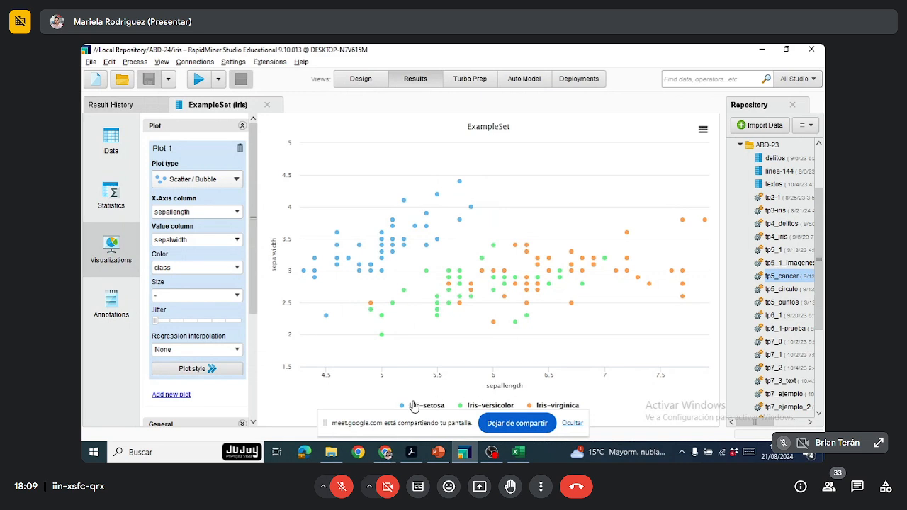
Step: Compare the classes in the scatter plot by hiding Iris-setosa and Iris-versicolor and showing both again
{"action": "left_click", "coordinate": [411, 411]}
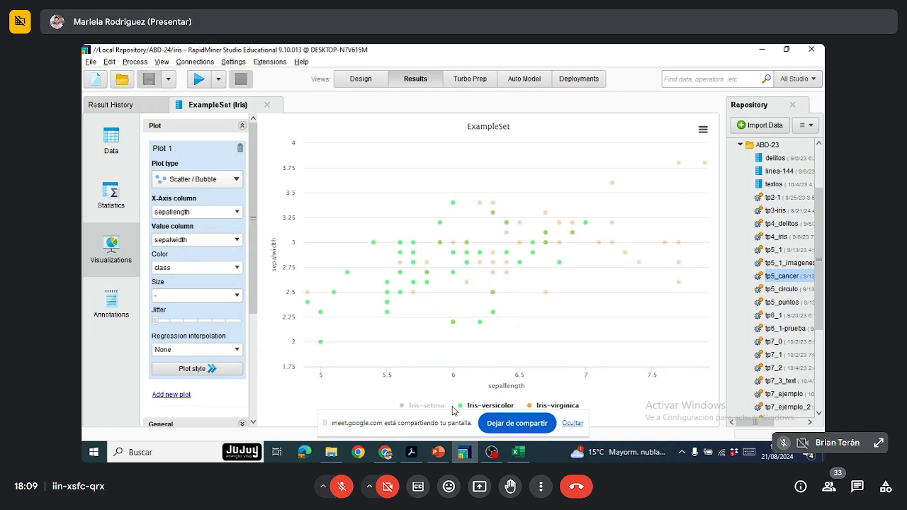
{"action": "left_click", "coordinate": [475, 411]}
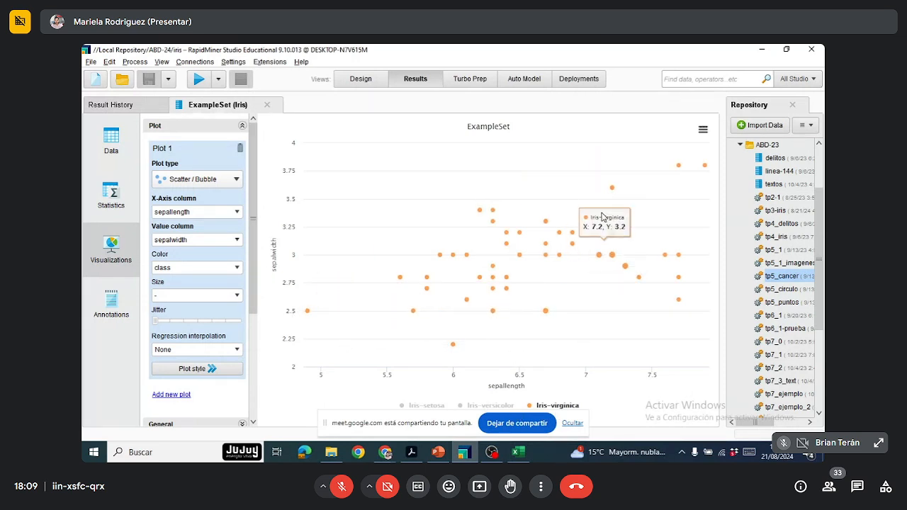
{"action": "left_click", "coordinate": [489, 408]}
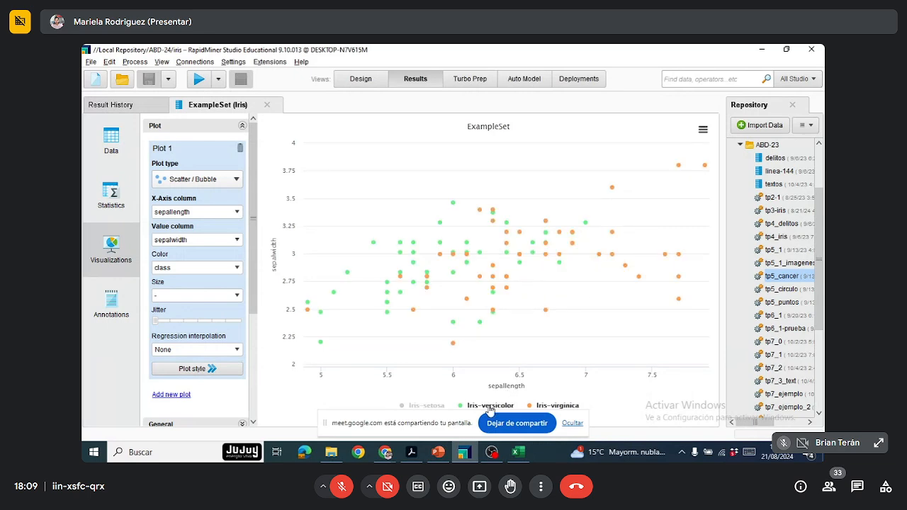
{"action": "left_click", "coordinate": [436, 408]}
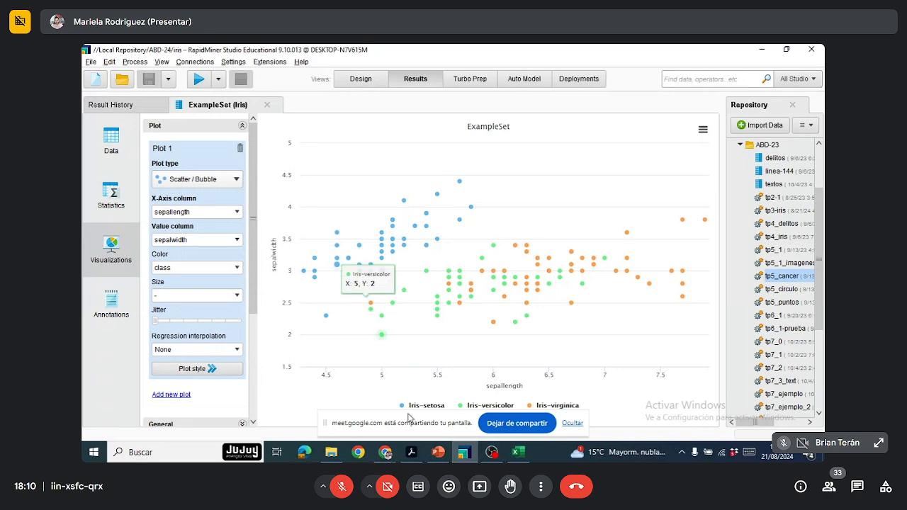
Step: Switch to the PowerPoint presentation to view the slide with the three iris species
{"action": "mouse_move", "coordinate": [383, 450]}
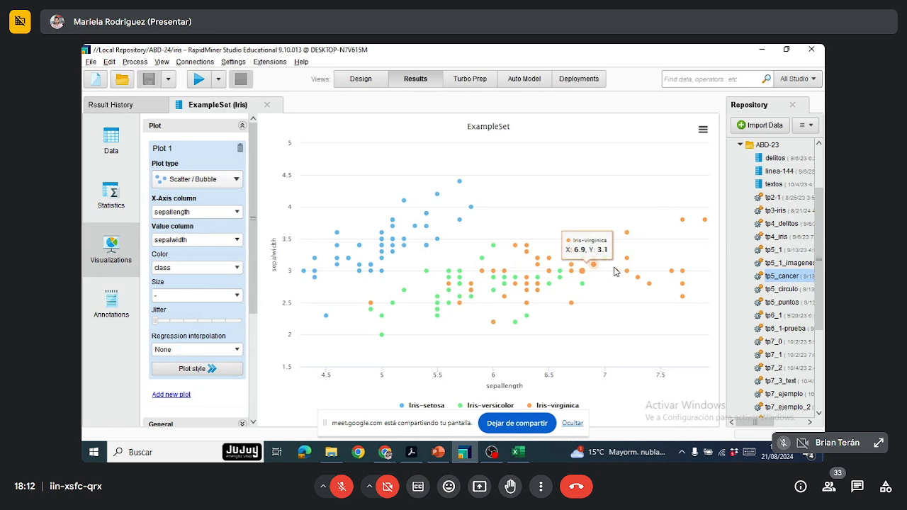
{"action": "left_click", "coordinate": [440, 452]}
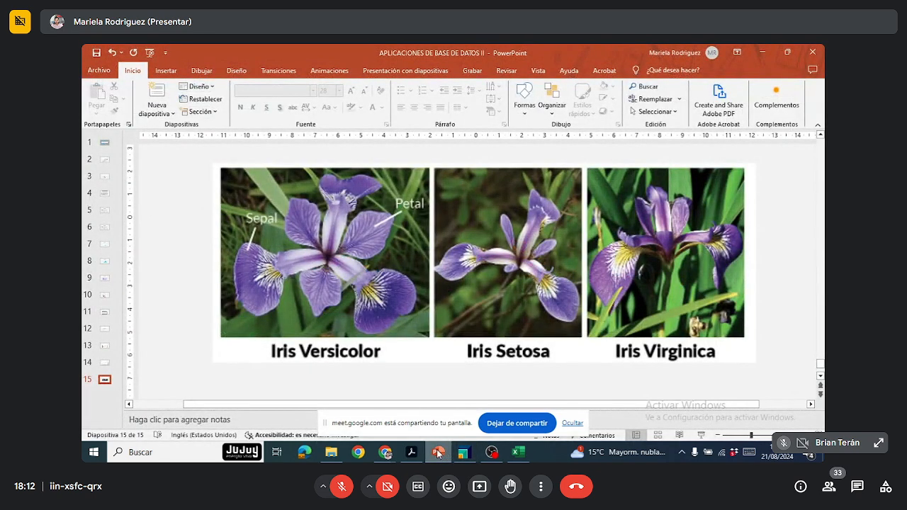
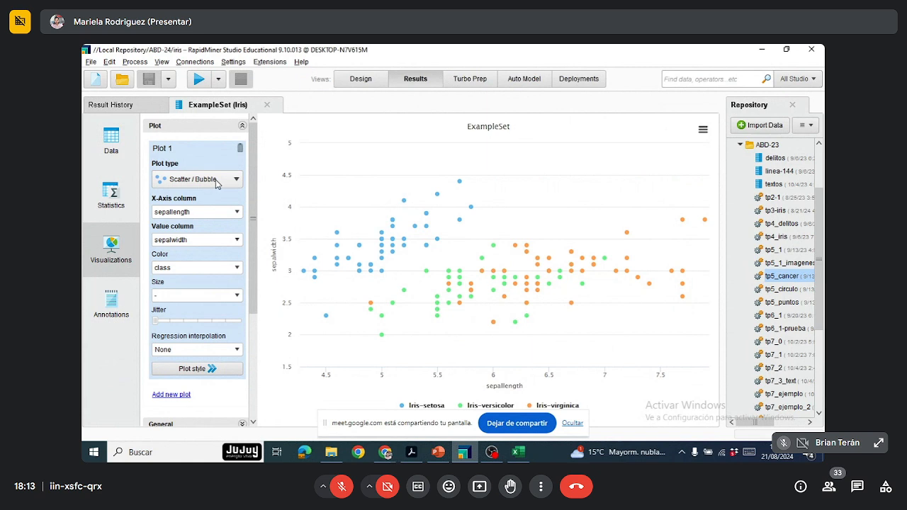
Step: Change the plot type to Boxplot and inspect the sepalwidth quartile details of the iris classes
{"action": "left_click", "coordinate": [238, 181]}
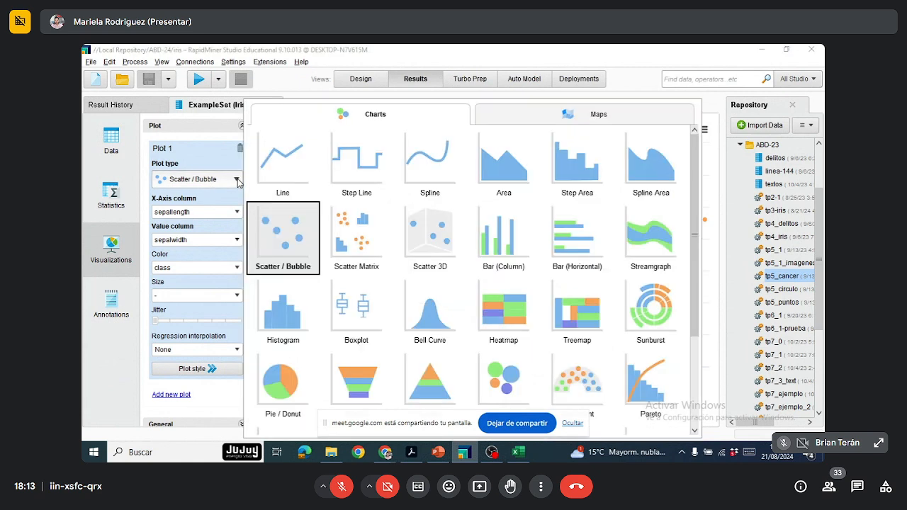
{"action": "left_click", "coordinate": [378, 310]}
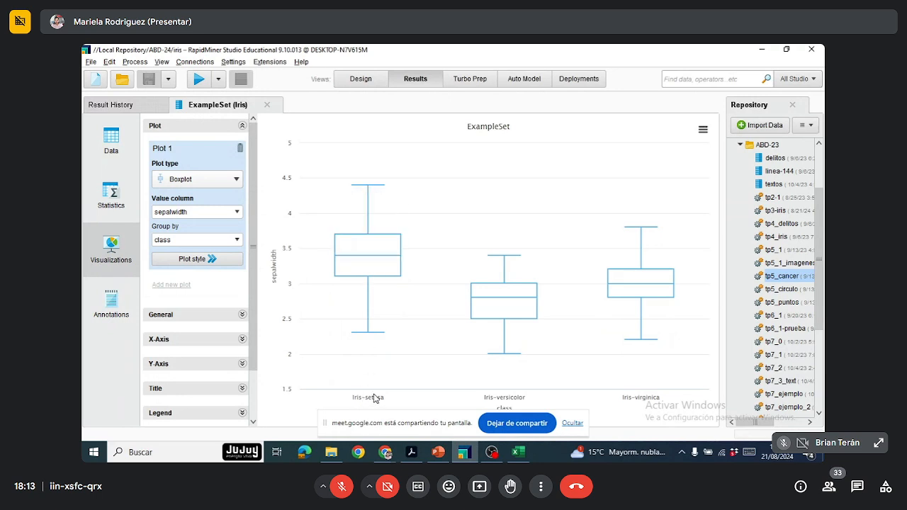
{"action": "mouse_move", "coordinate": [377, 206]}
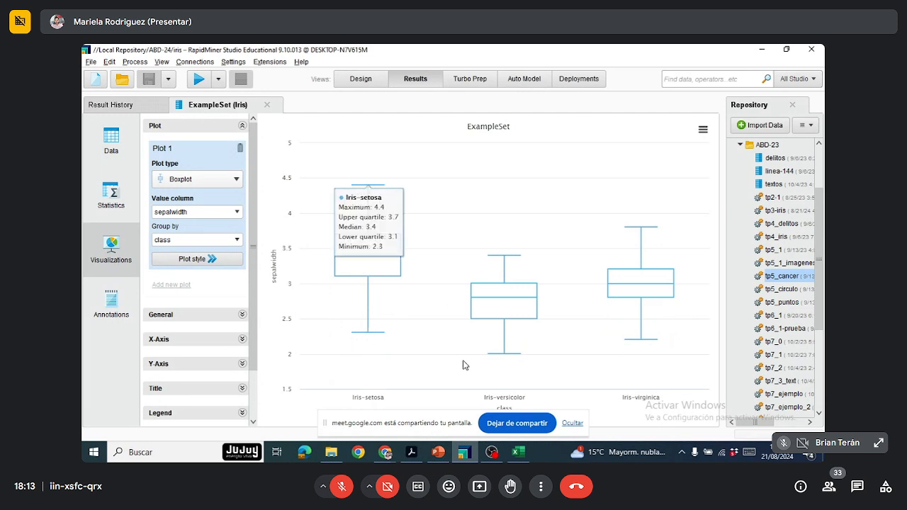
{"action": "mouse_move", "coordinate": [499, 305]}
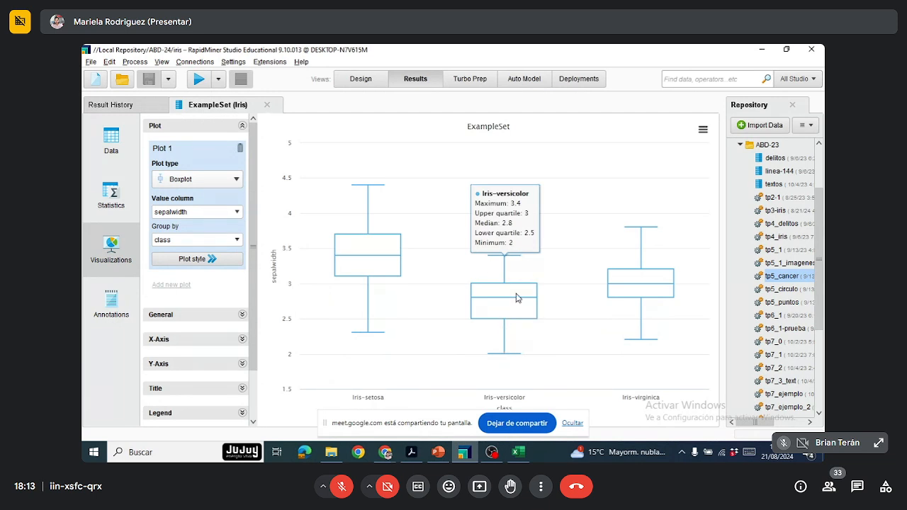
{"action": "mouse_move", "coordinate": [626, 339]}
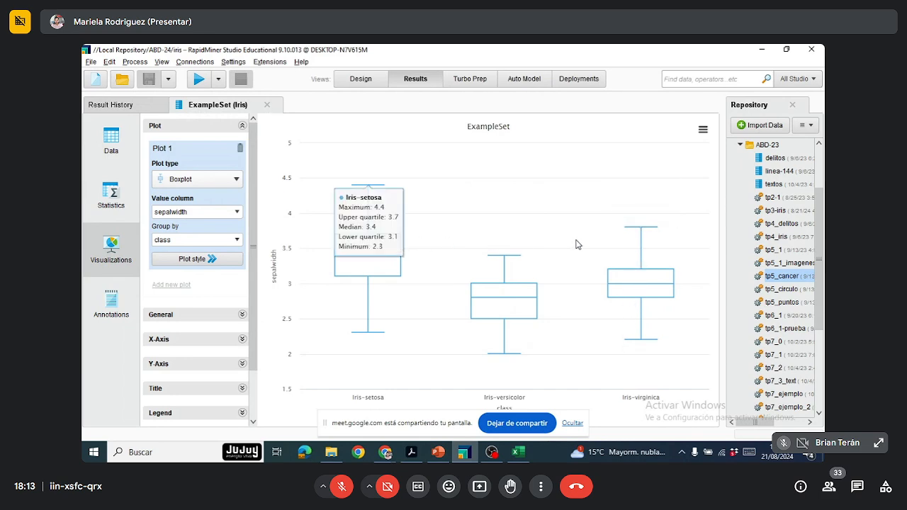
{"action": "mouse_move", "coordinate": [333, 261]}
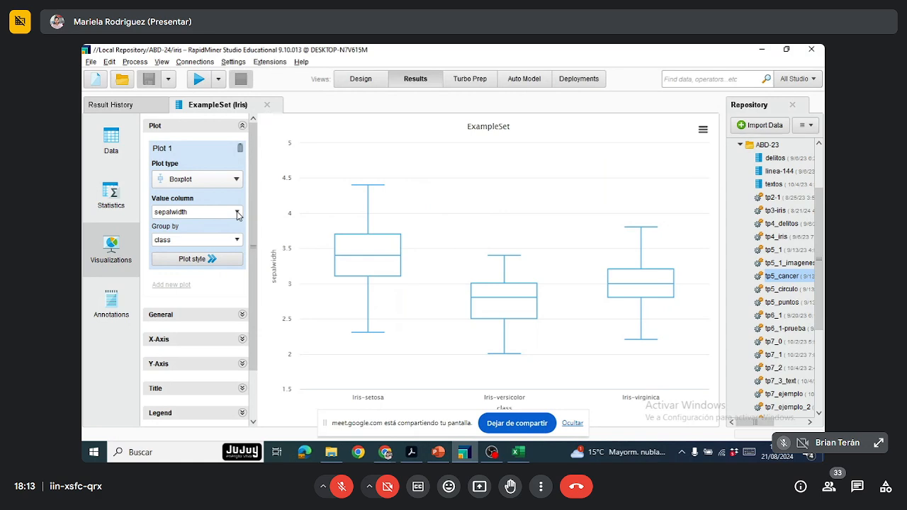
Step: Plot petallength as the boxplot's value column and inspect the quartile details of each iris class
{"action": "left_click", "coordinate": [238, 216]}
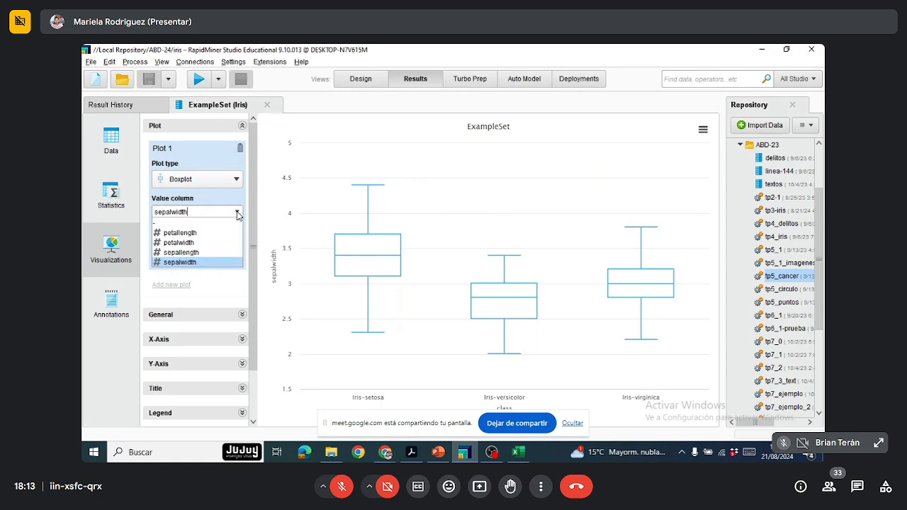
{"action": "left_click", "coordinate": [202, 233]}
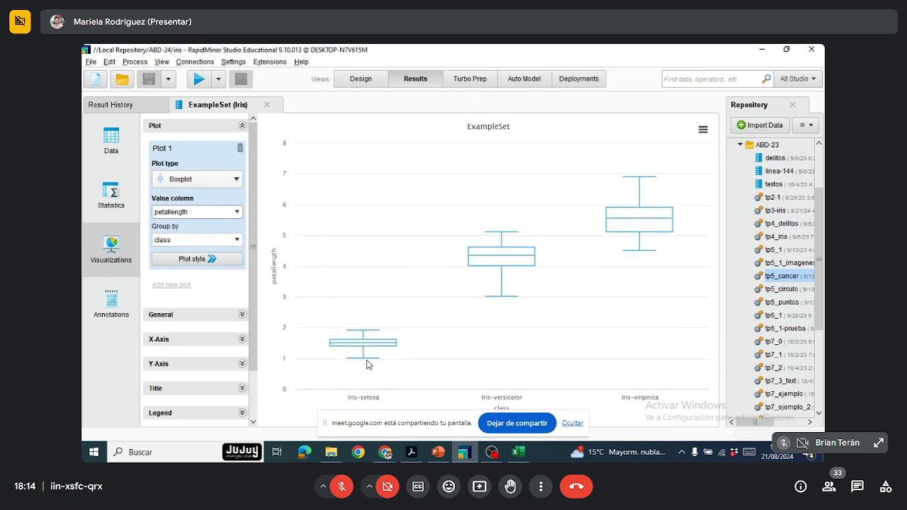
{"action": "mouse_move", "coordinate": [350, 357]}
{"action": "mouse_move", "coordinate": [388, 347]}
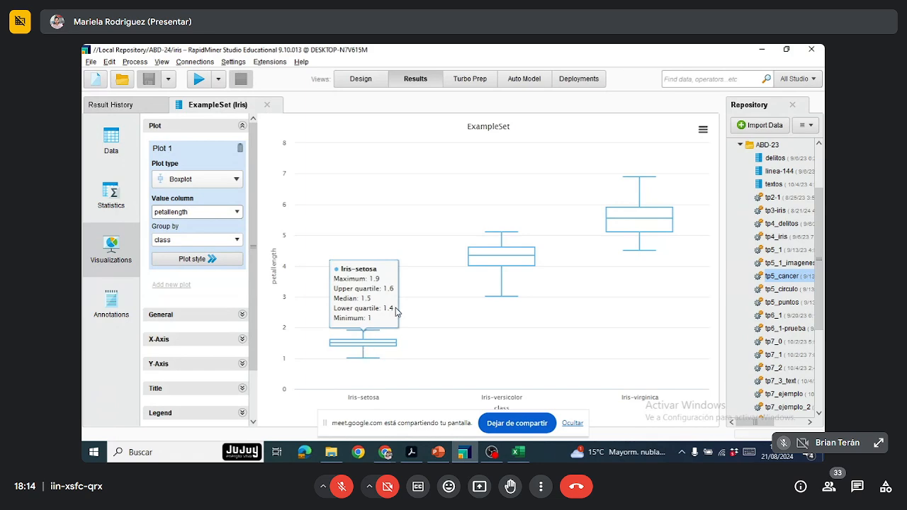
{"action": "mouse_move", "coordinate": [502, 277]}
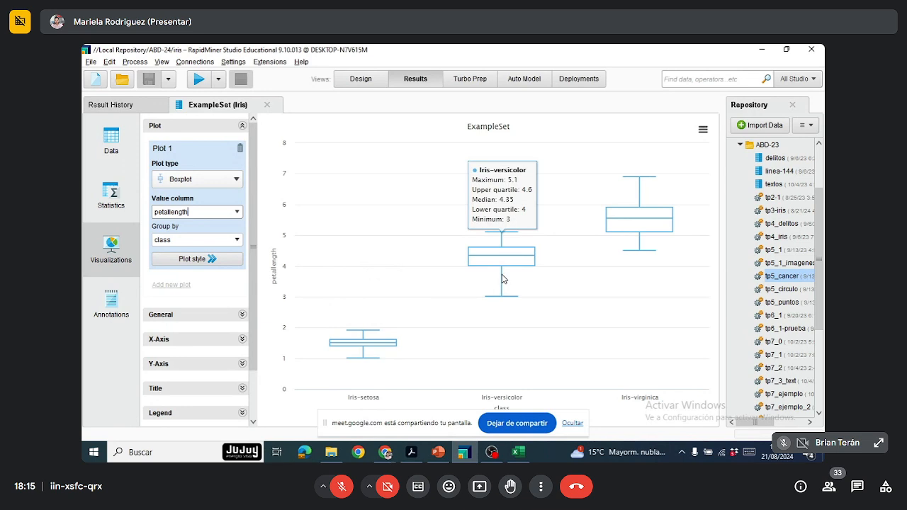
{"action": "mouse_move", "coordinate": [633, 211]}
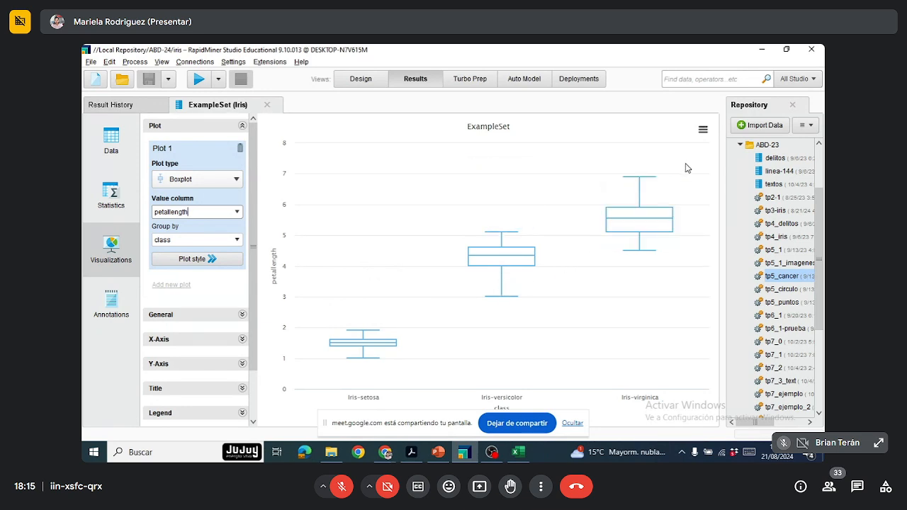
{"action": "mouse_move", "coordinate": [643, 190]}
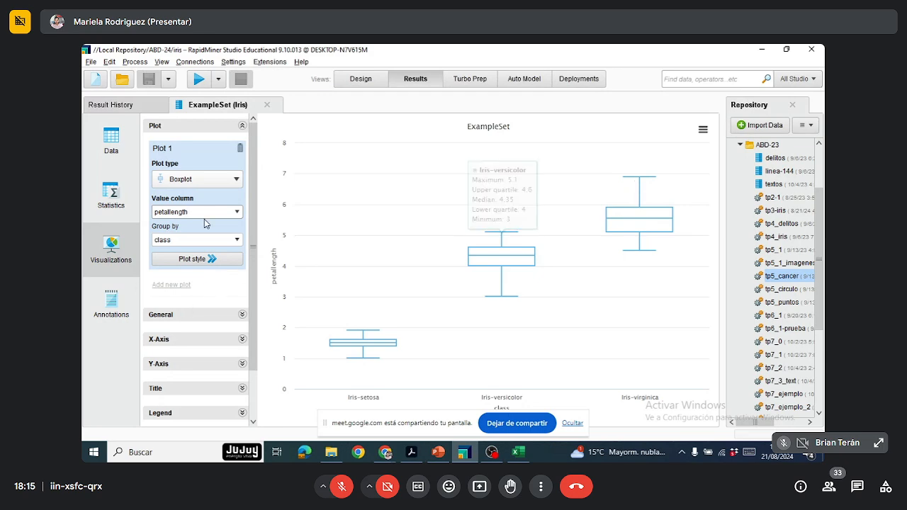
Step: Compare the class boxplots for petalwidth and sepallength, examining the Iris-virginica box for sepallength
{"action": "left_click", "coordinate": [237, 213]}
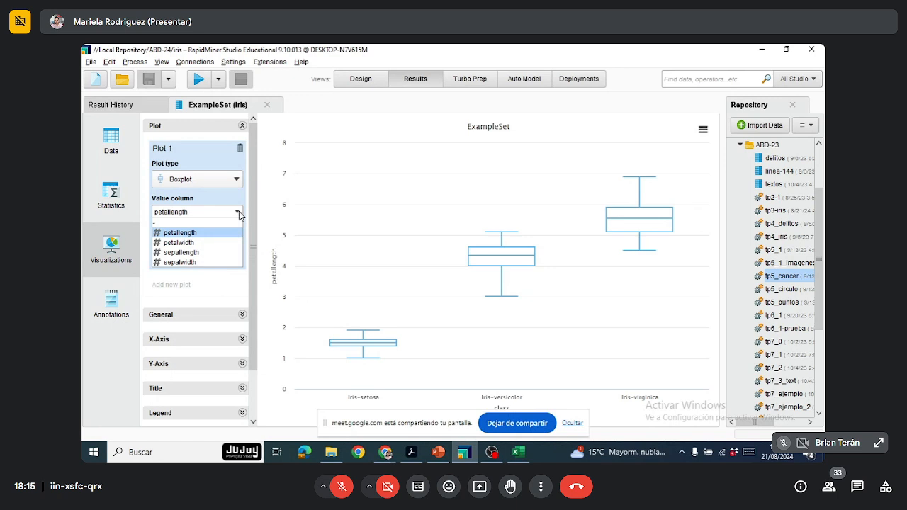
{"action": "left_click", "coordinate": [202, 242]}
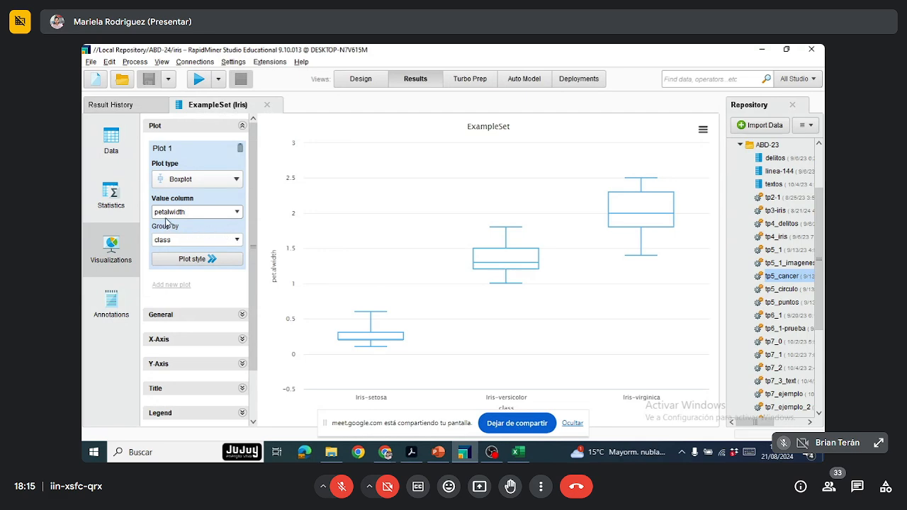
{"action": "left_click", "coordinate": [238, 212]}
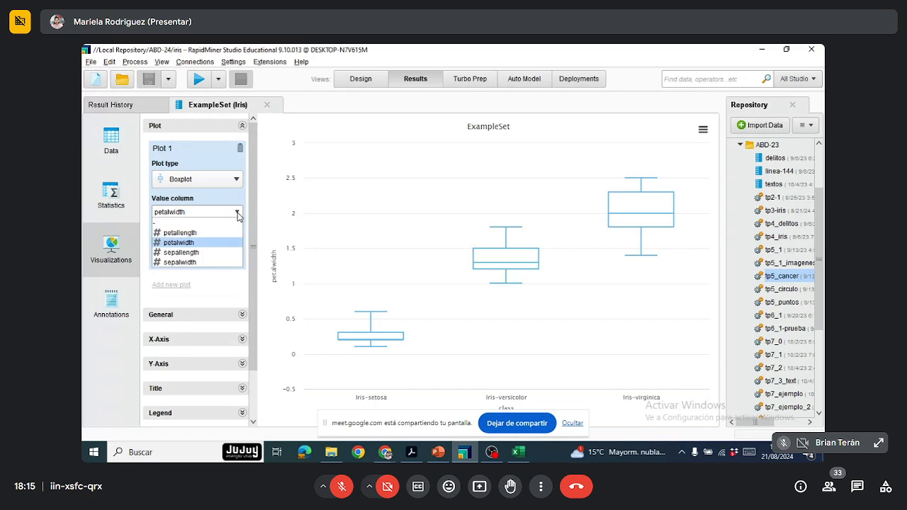
{"action": "left_click", "coordinate": [190, 252]}
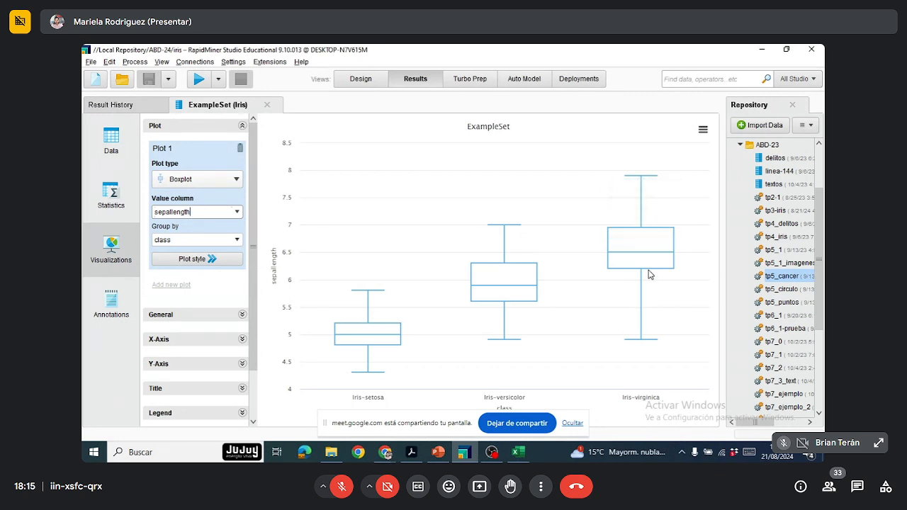
{"action": "mouse_move", "coordinate": [649, 273]}
{"action": "mouse_move", "coordinate": [642, 309]}
Step: Change the plot type to Scatter / Bubble, show only the Iris-virginica class and inspect its lowest points
{"action": "left_click", "coordinate": [237, 181]}
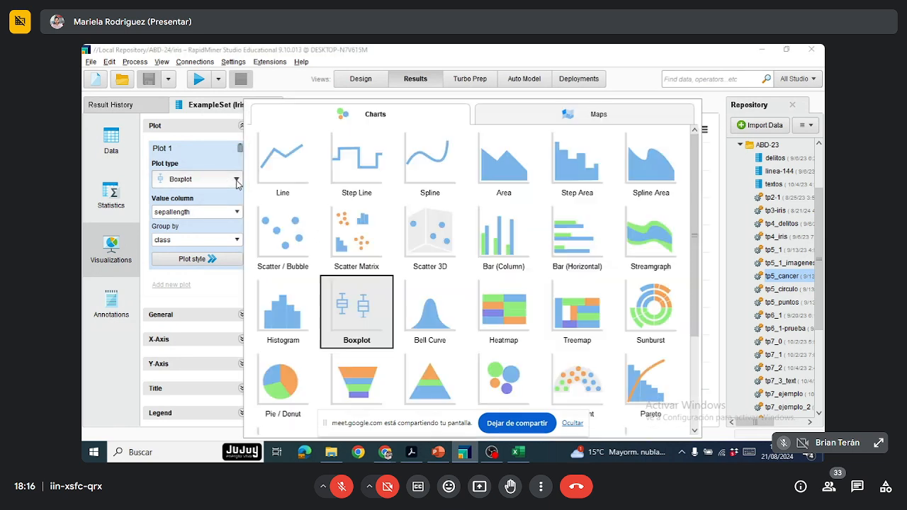
{"action": "left_click", "coordinate": [278, 228]}
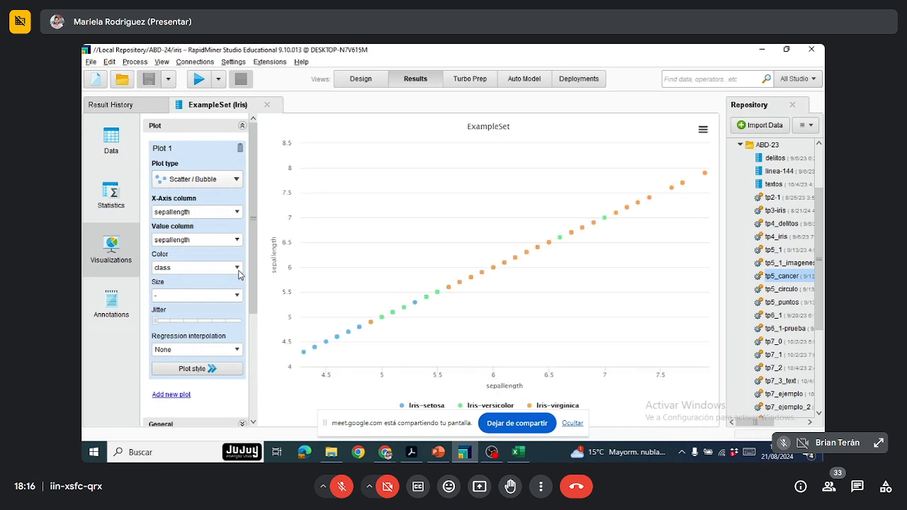
{"action": "left_click", "coordinate": [543, 407]}
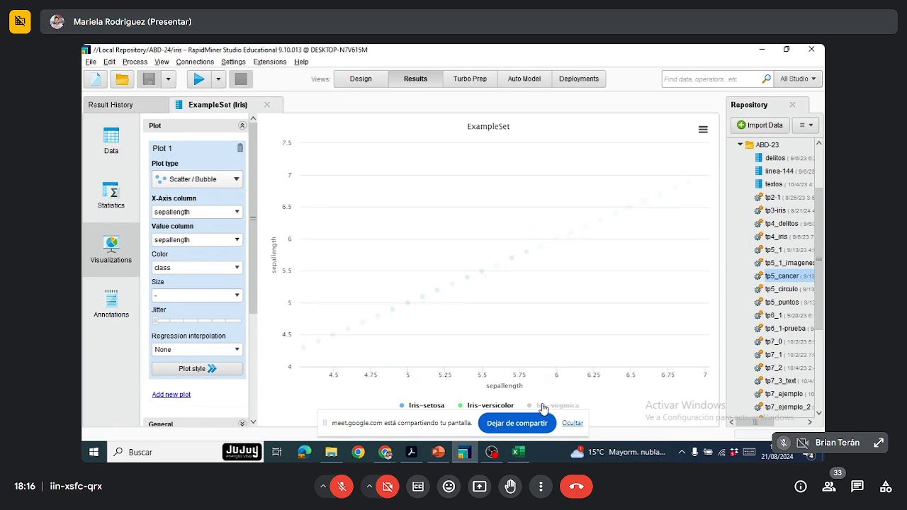
{"action": "left_click", "coordinate": [473, 407]}
{"action": "left_click", "coordinate": [423, 408]}
{"action": "left_click", "coordinate": [557, 408]}
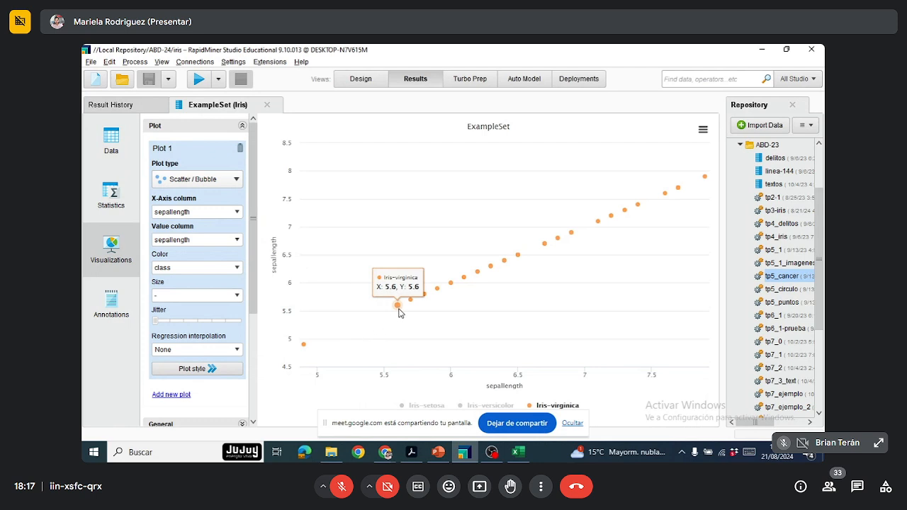
{"action": "mouse_move", "coordinate": [302, 346]}
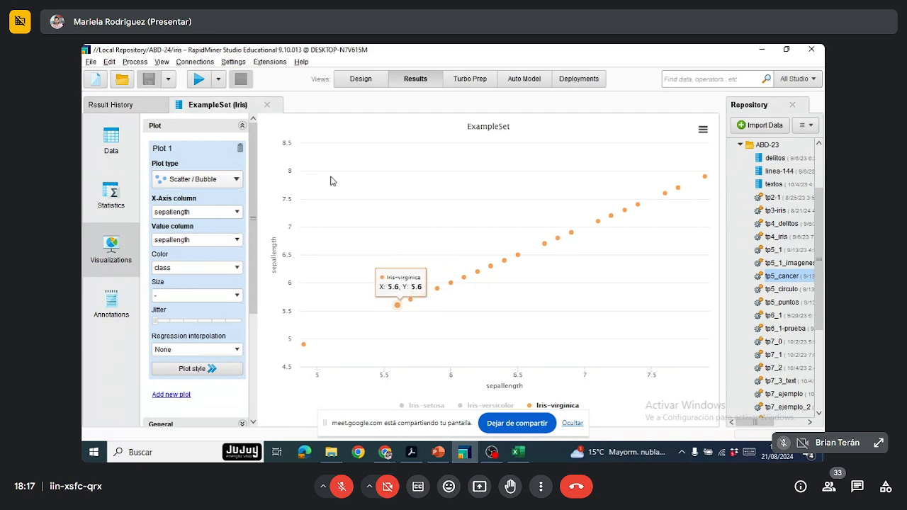
Step: Add the Detect Outlier (Distances) operator to the process design and connect it between the Iris operator and the result port
{"action": "left_click", "coordinate": [371, 83]}
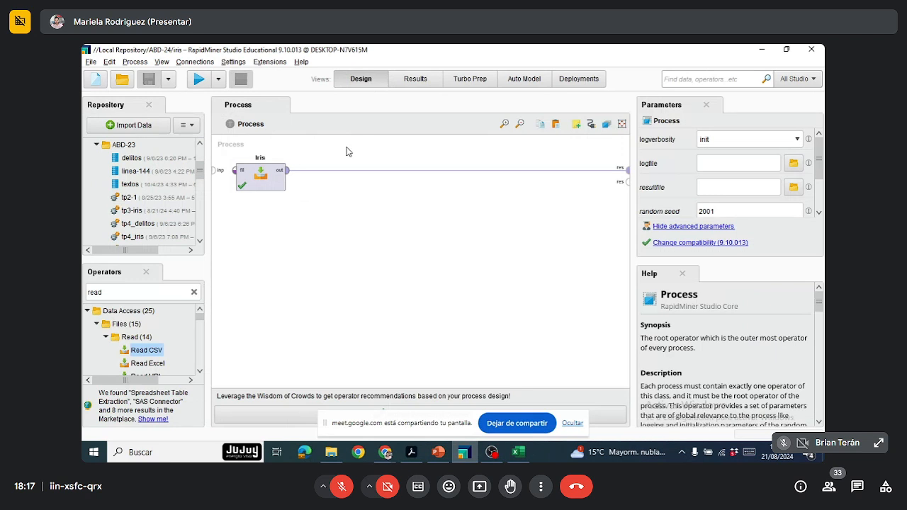
{"action": "double_click", "coordinate": [178, 291]}
{"action": "type", "text": "out"}
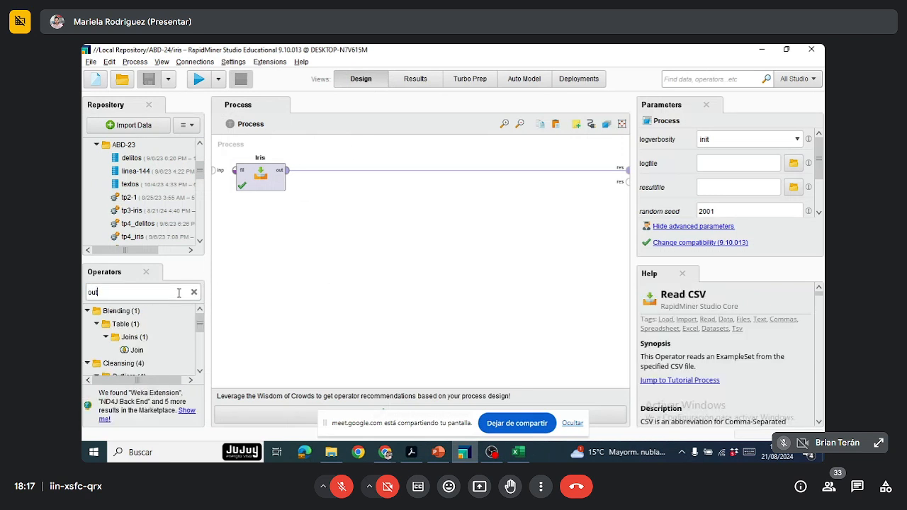
{"action": "type", "text": "l"}
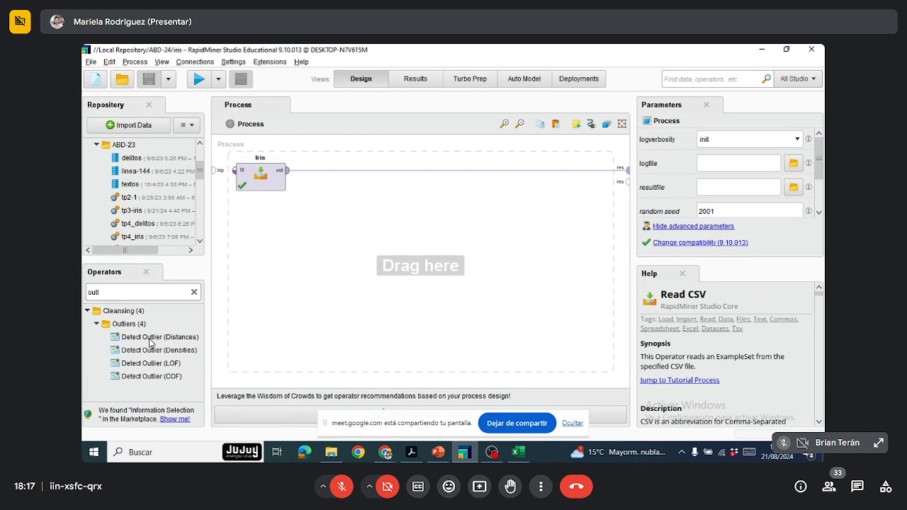
{"action": "left_click_drag", "start_coordinate": [149, 344], "coordinate": [363, 195]}
{"action": "left_click", "coordinate": [458, 171]}
{"action": "left_click_drag", "start_coordinate": [369, 213], "coordinate": [370, 186]}
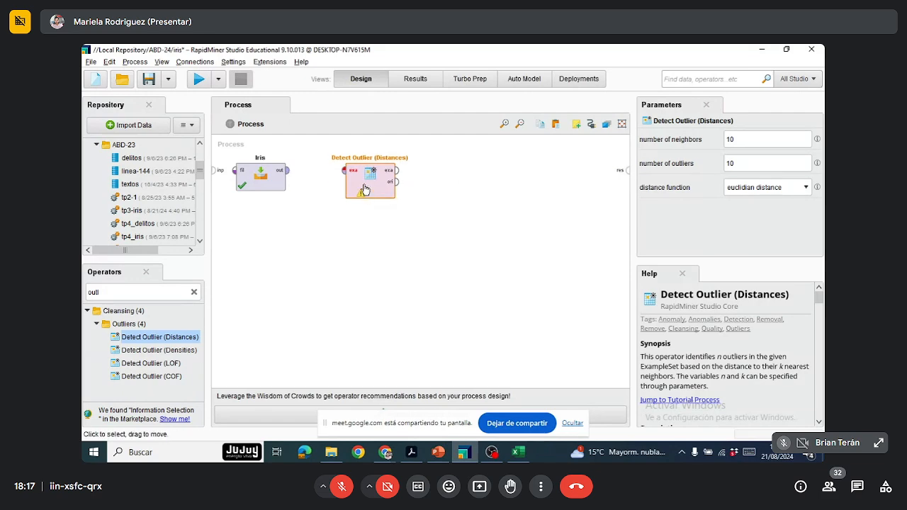
{"action": "left_click_drag", "start_coordinate": [291, 178], "coordinate": [627, 171]}
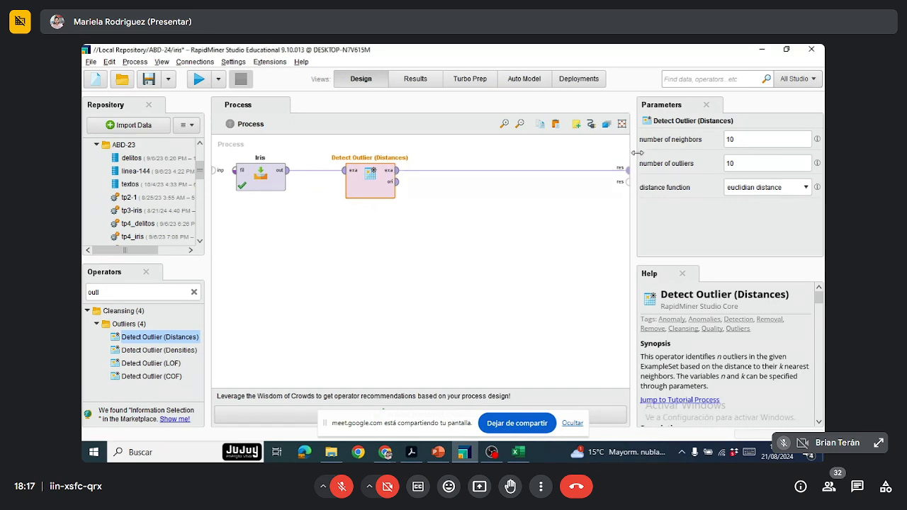
Step: Configure Detect Outlier (Distances) with 3 neighbors, 1 outlier and the euclidian distance function
{"action": "left_click_drag", "start_coordinate": [753, 136], "coordinate": [718, 142]}
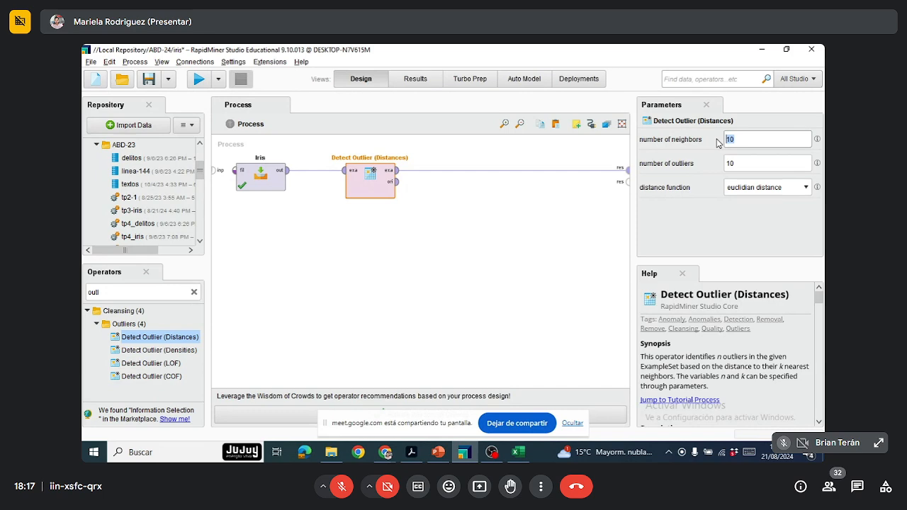
{"action": "type", "text": "3"}
{"action": "key", "text": "Tab"}
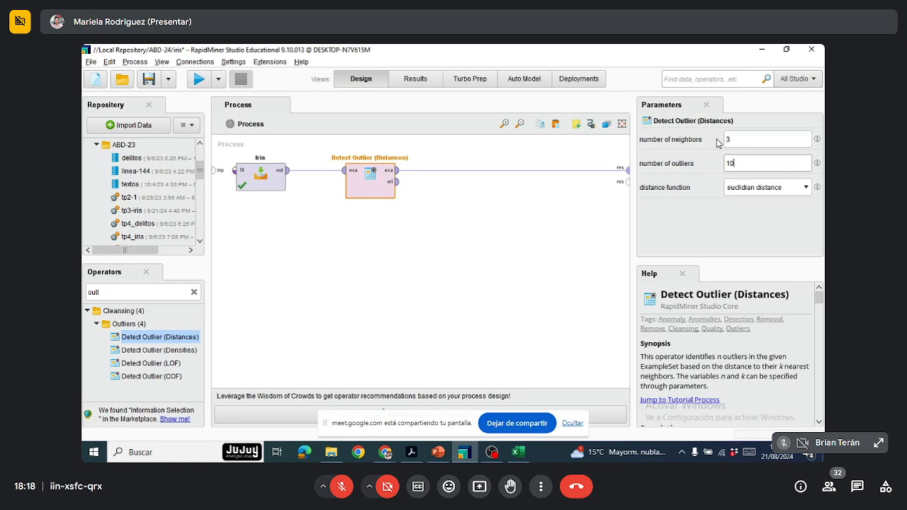
{"action": "key", "text": "BackSpace"}
{"action": "key", "text": "BackSpace"}
{"action": "type", "text": "1"}
{"action": "left_click", "coordinate": [806, 189]}
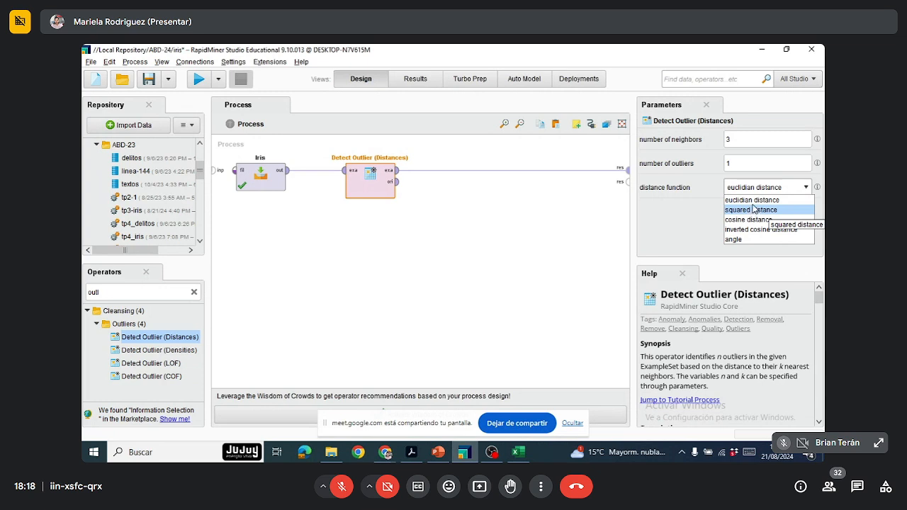
{"action": "left_click", "coordinate": [752, 202]}
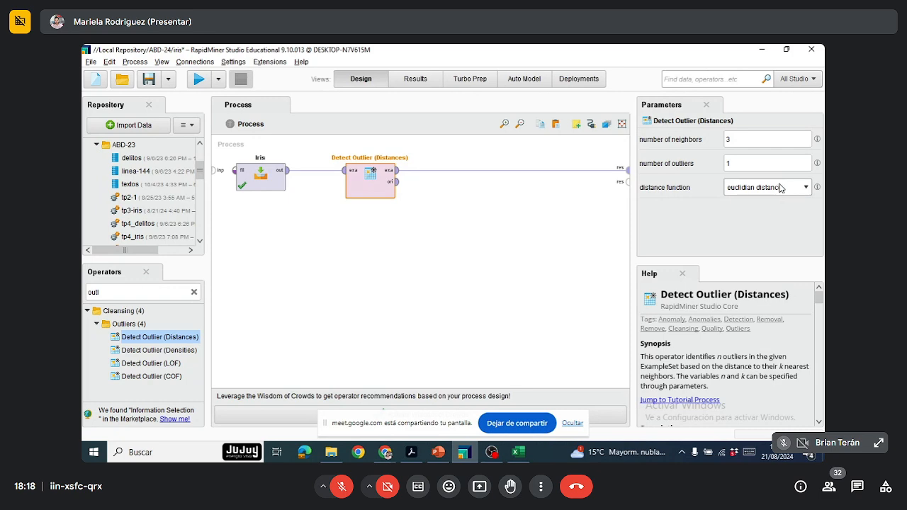
Step: Save and run the process, and look through the outlier column in the resulting data rows
{"action": "left_click", "coordinate": [148, 80]}
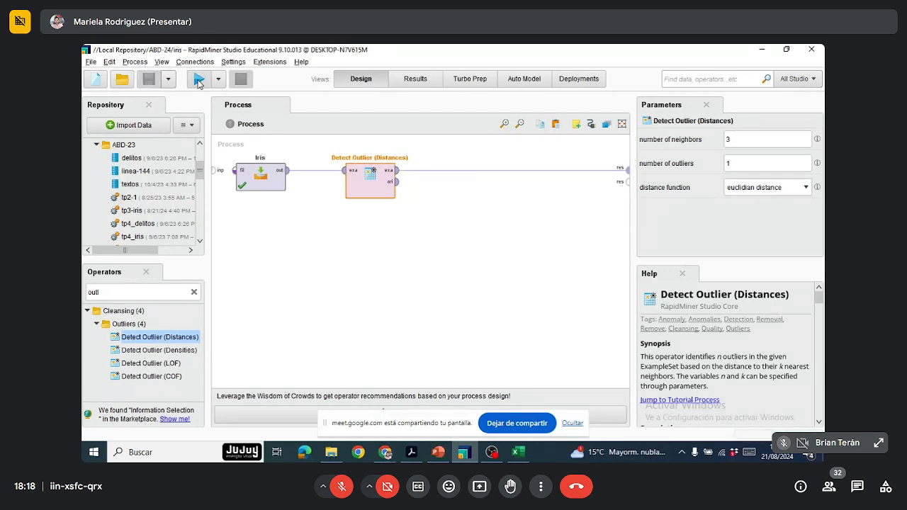
{"action": "left_click", "coordinate": [198, 80]}
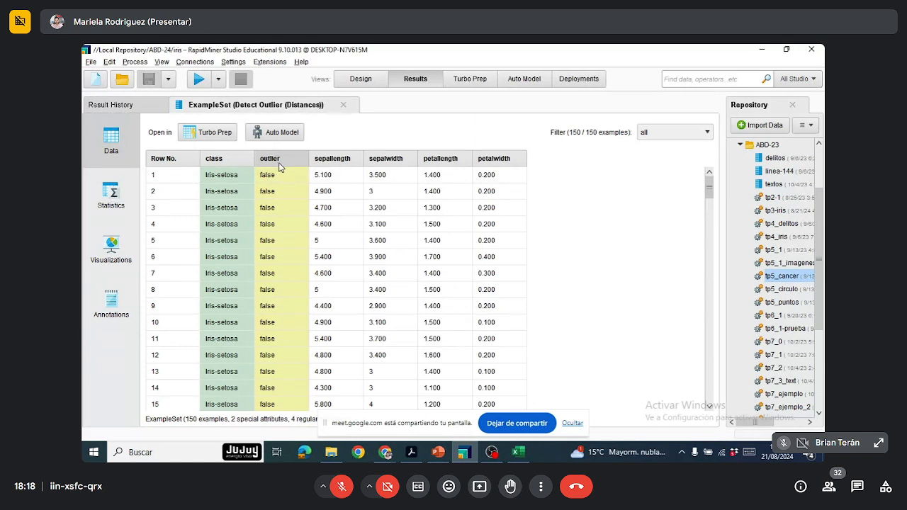
{"action": "scroll", "coordinate": [280, 166], "scroll_direction": "down", "scroll_amount": 2}
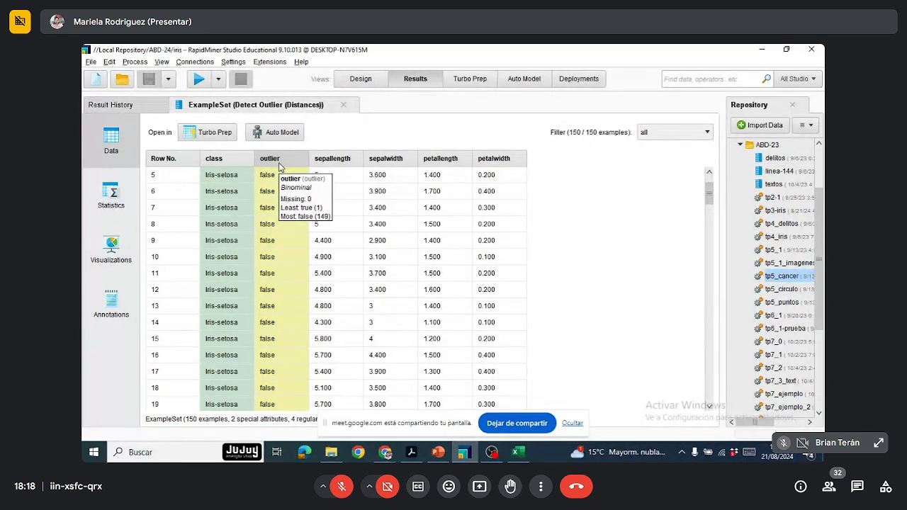
{"action": "scroll", "coordinate": [280, 167], "scroll_direction": "down", "scroll_amount": 2}
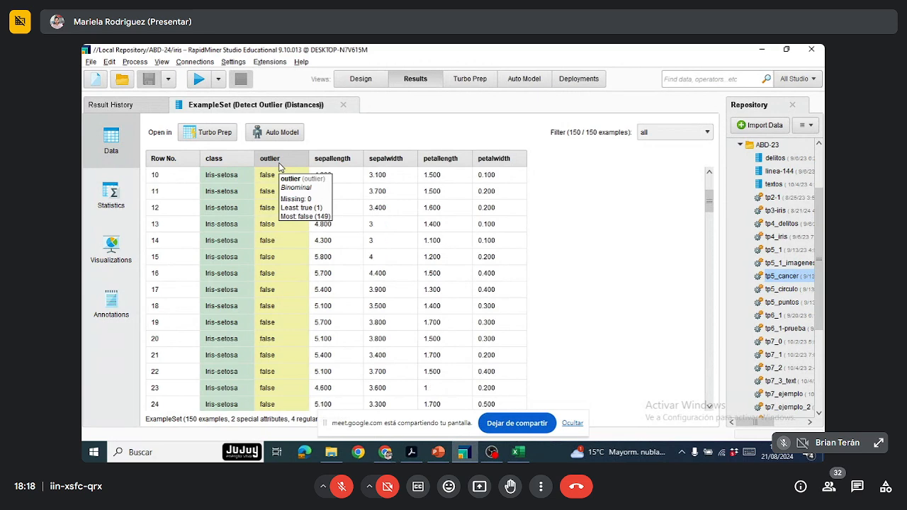
{"action": "scroll", "coordinate": [280, 167], "scroll_direction": "down", "scroll_amount": 2}
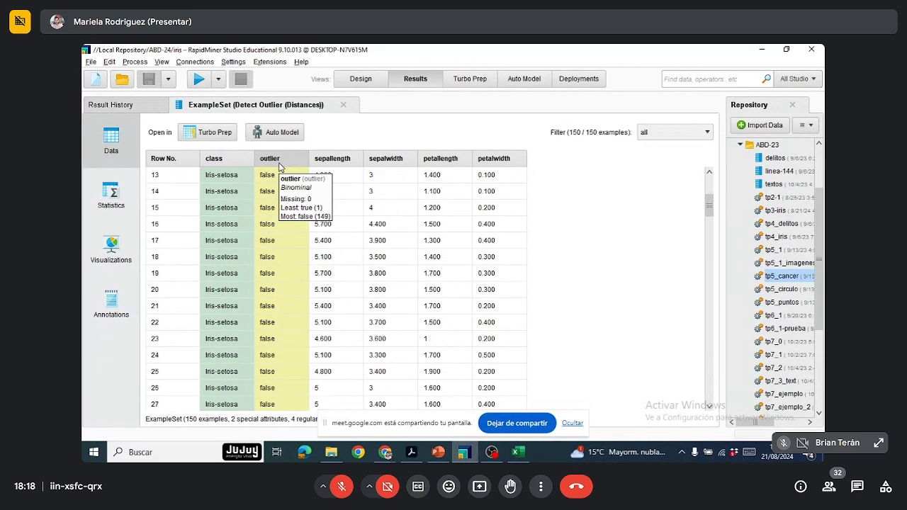
Step: Sort the result rows by the outlier column in descending order
{"action": "scroll", "coordinate": [280, 167], "scroll_direction": "up", "scroll_amount": 2}
{"action": "scroll", "coordinate": [280, 167], "scroll_direction": "up", "scroll_amount": 3}
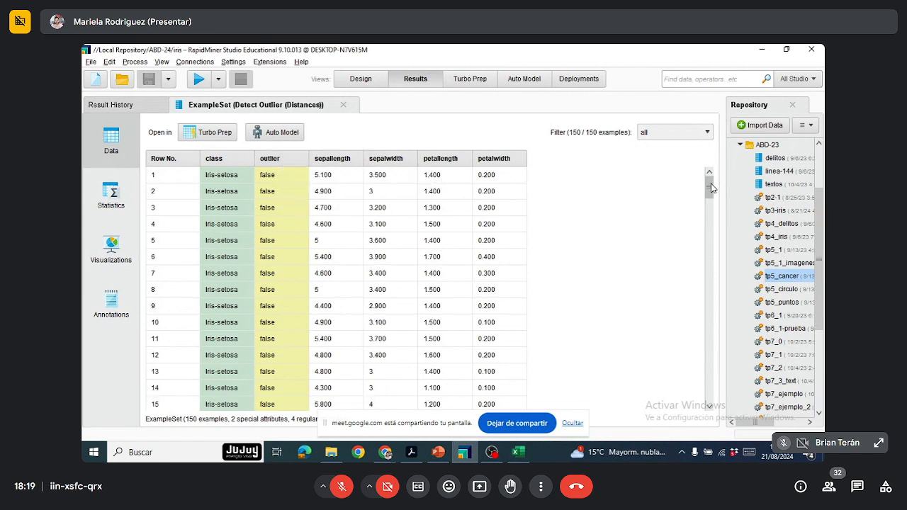
{"action": "left_click_drag", "start_coordinate": [711, 184], "coordinate": [709, 164]}
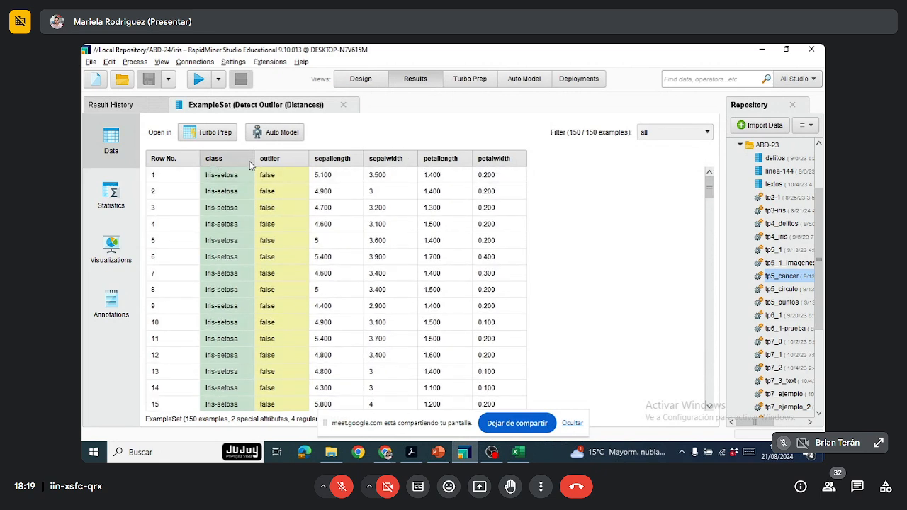
{"action": "left_click", "coordinate": [281, 160]}
{"action": "left_click", "coordinate": [281, 160]}
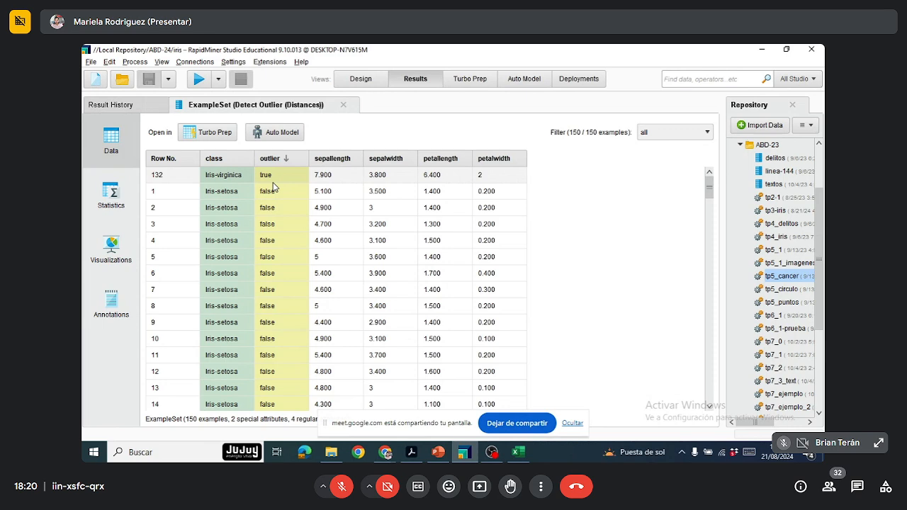
Step: Disable the Detect Outlier (Distances) operator in the process design and run the process again
{"action": "left_click", "coordinate": [368, 79]}
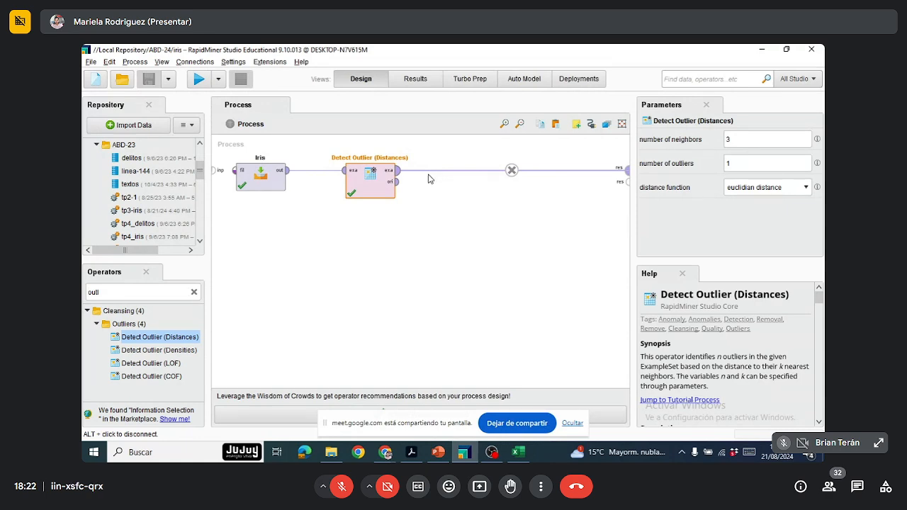
{"action": "right_click", "coordinate": [361, 194]}
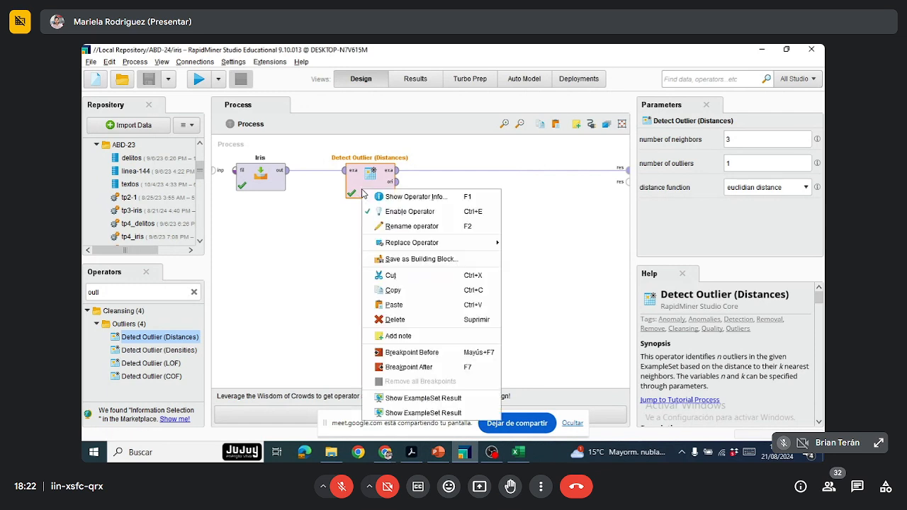
{"action": "left_click", "coordinate": [415, 216]}
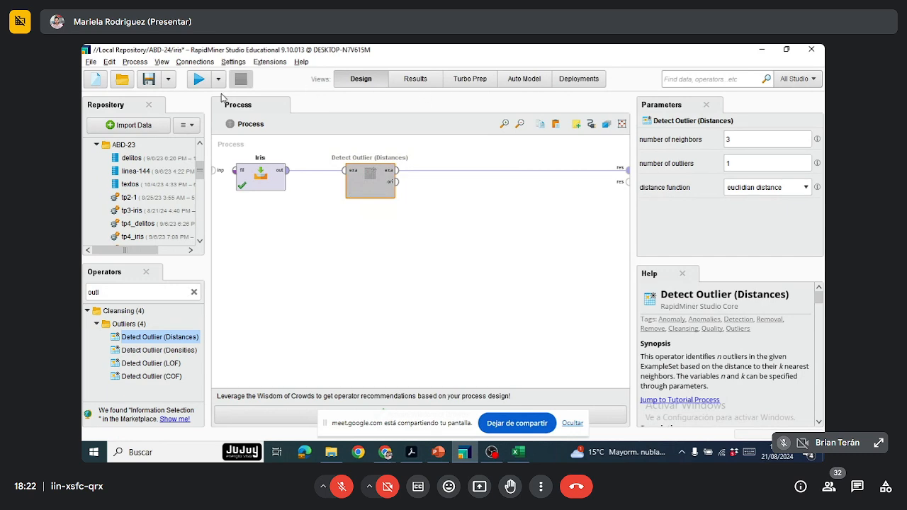
{"action": "left_click", "coordinate": [203, 81]}
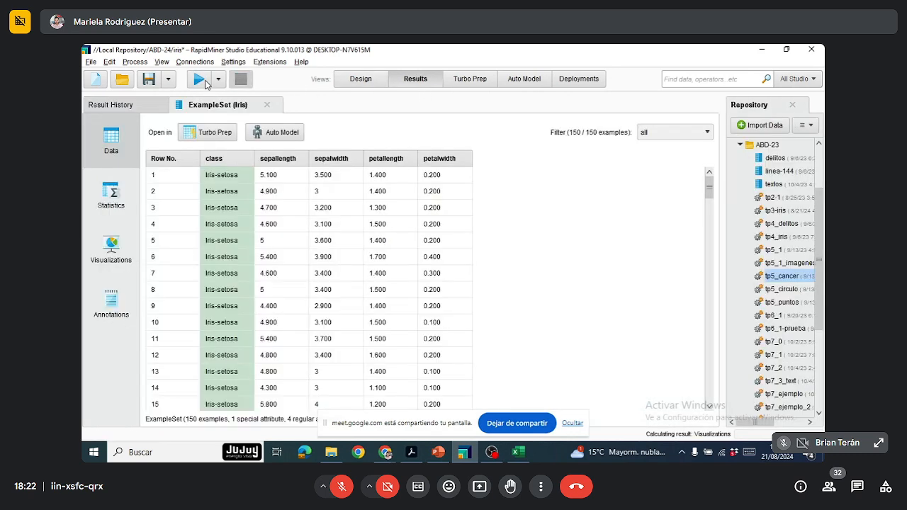
Step: Open the visualizations of the iris results and look through the available chart types, keeping Scatter / Bubble
{"action": "left_click", "coordinate": [111, 248]}
{"action": "left_click", "coordinate": [234, 179]}
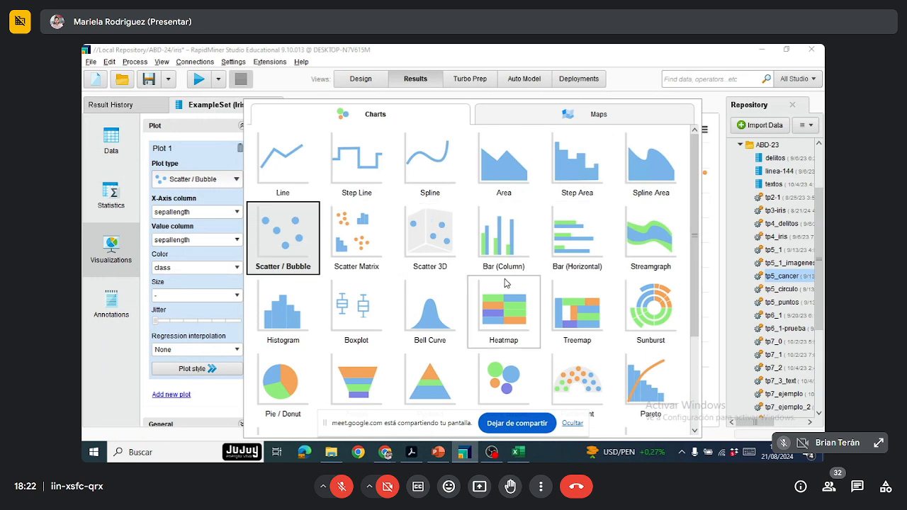
{"action": "scroll", "coordinate": [505, 284], "scroll_direction": "down", "scroll_amount": 1}
{"action": "scroll", "coordinate": [505, 284], "scroll_direction": "down", "scroll_amount": 1}
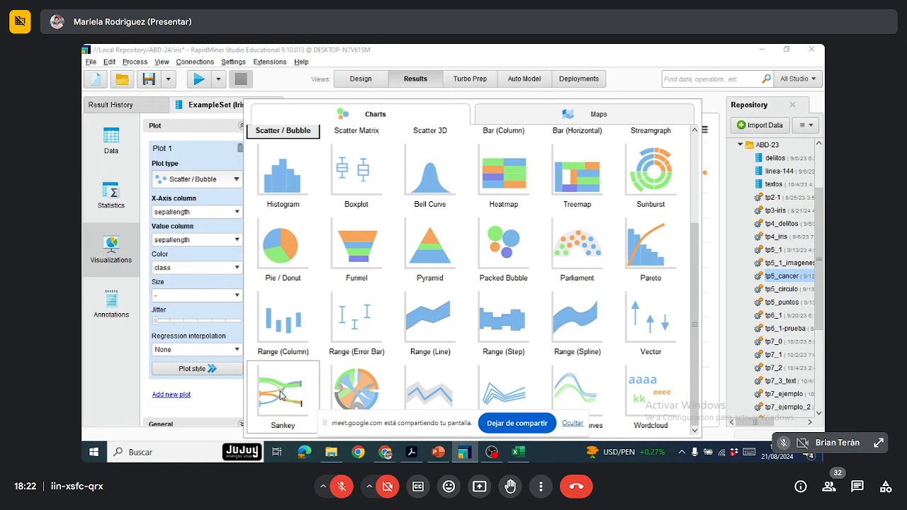
{"action": "scroll", "coordinate": [282, 394], "scroll_direction": "up", "scroll_amount": 3}
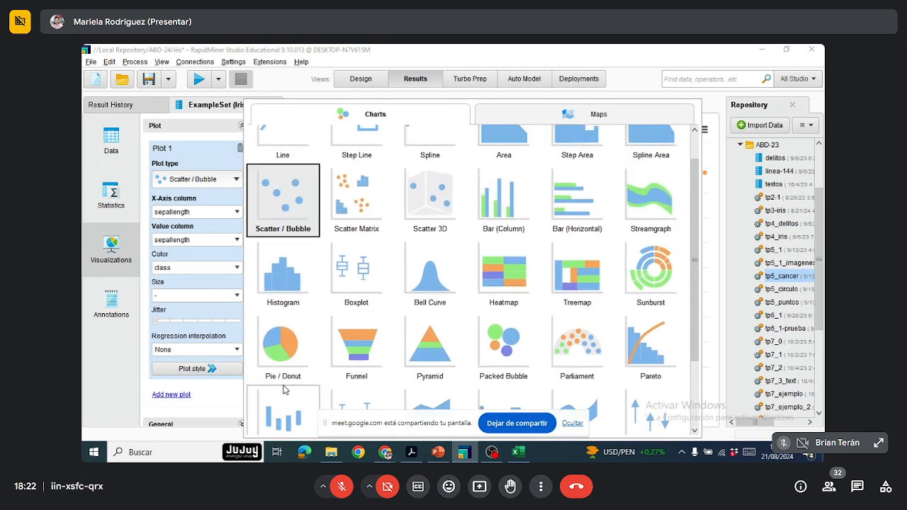
{"action": "scroll", "coordinate": [285, 376], "scroll_direction": "up", "scroll_amount": 1}
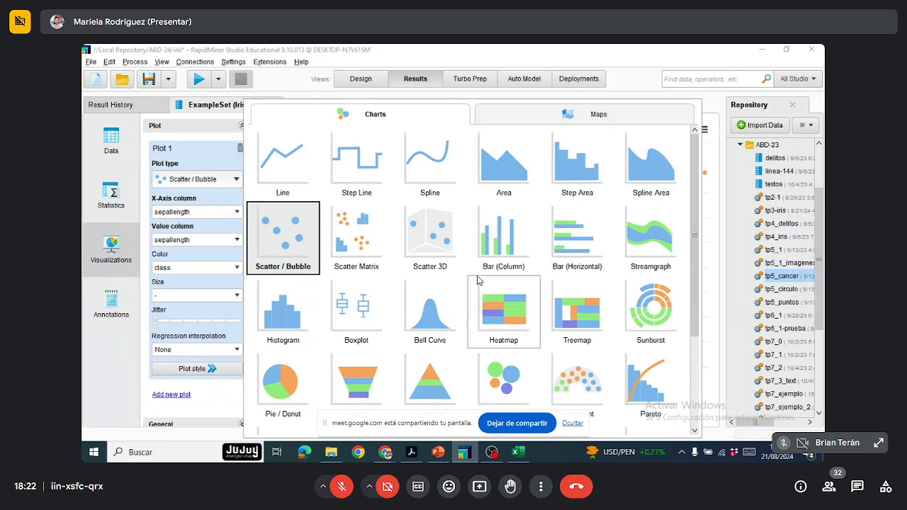
{"action": "left_click", "coordinate": [218, 151]}
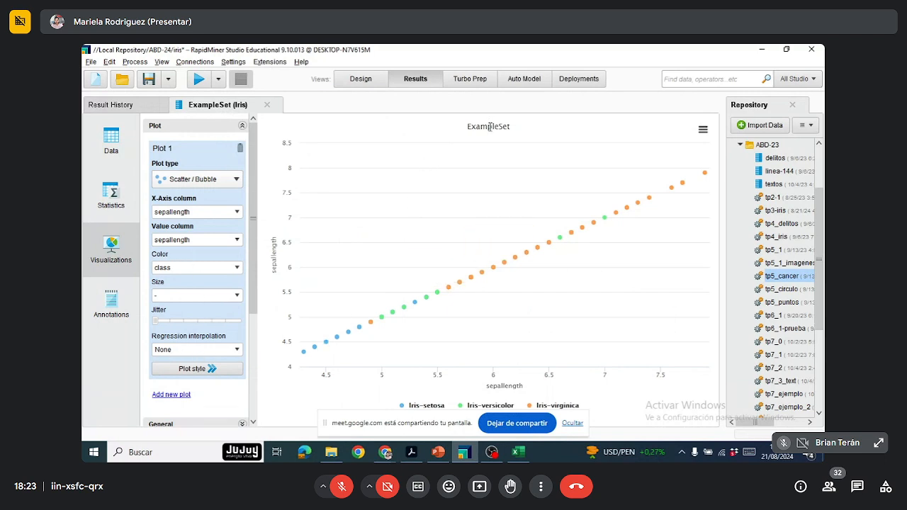
Step: Change the scatter plot's title to "Iris"
{"action": "left_click_drag", "start_coordinate": [253, 252], "coordinate": [261, 354]}
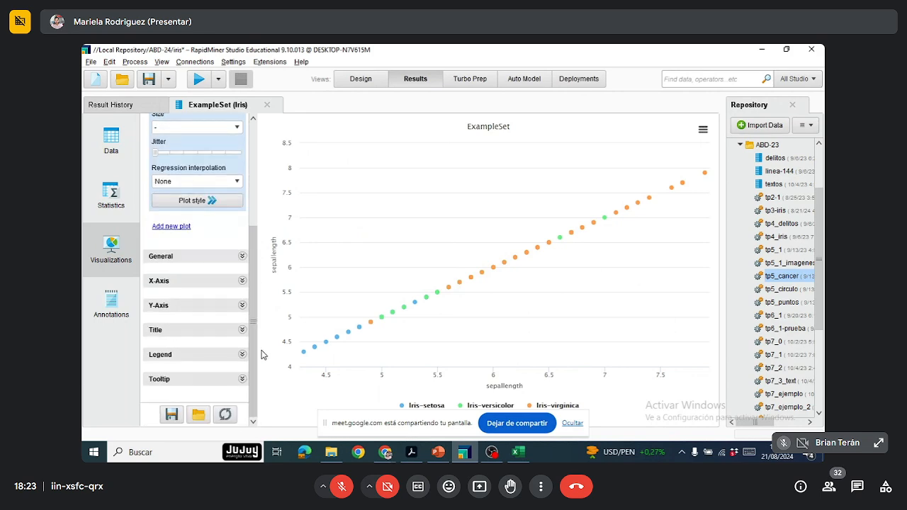
{"action": "left_click", "coordinate": [244, 259]}
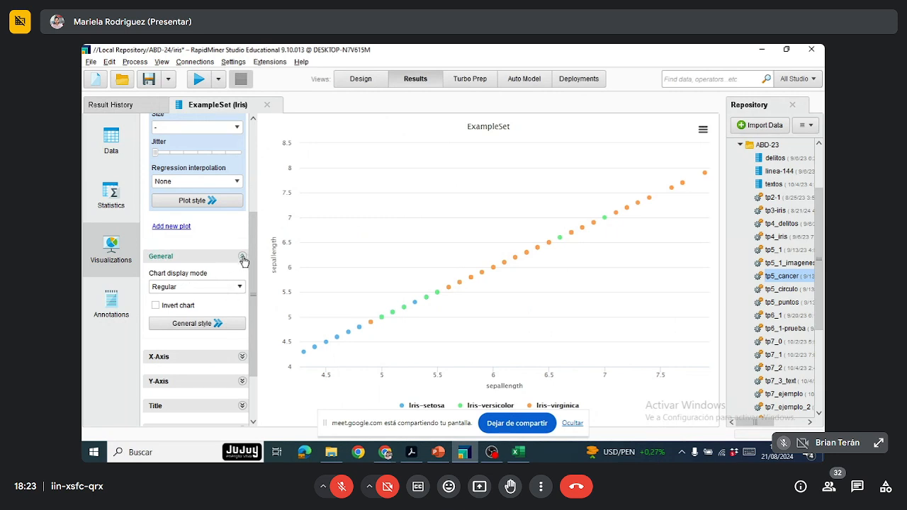
{"action": "left_click", "coordinate": [243, 257]}
{"action": "left_click", "coordinate": [239, 330]}
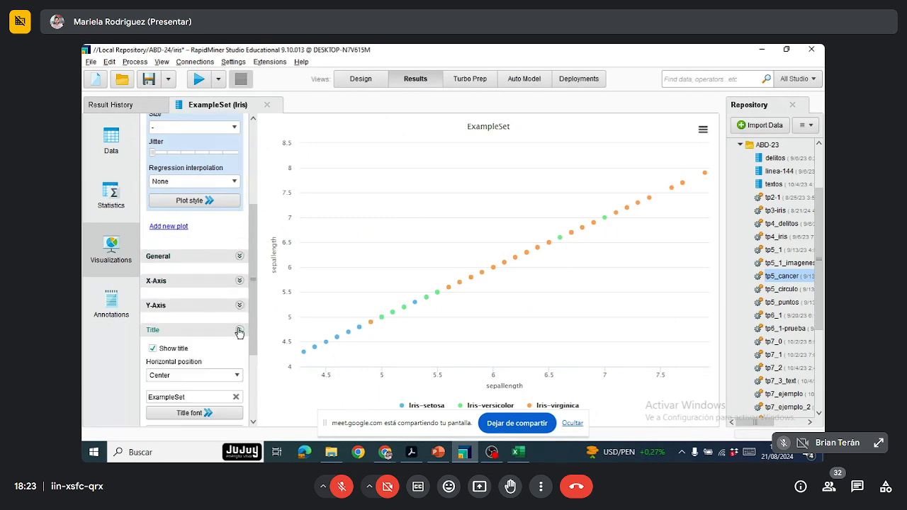
{"action": "left_click_drag", "start_coordinate": [192, 396], "coordinate": [141, 397]}
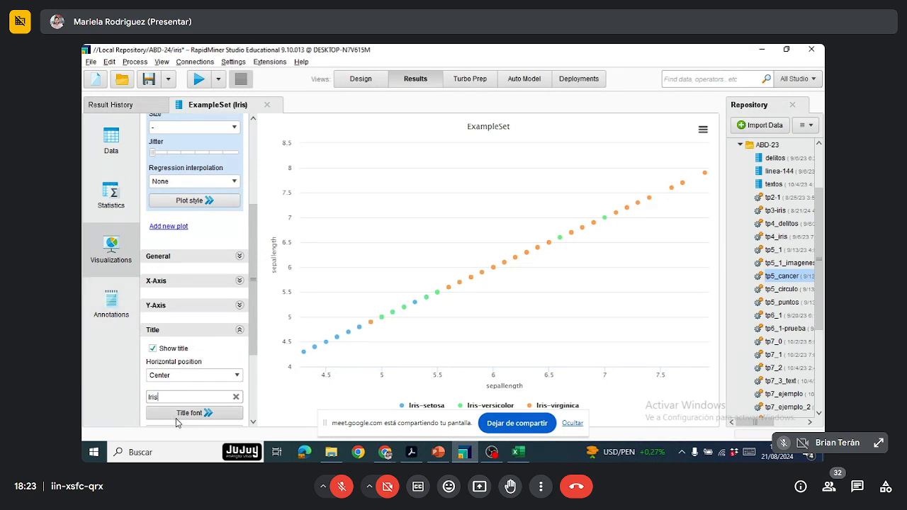
Step: Try font size 16 on the chart title, make the title bold and clear the font size value
{"action": "left_click", "coordinate": [204, 414]}
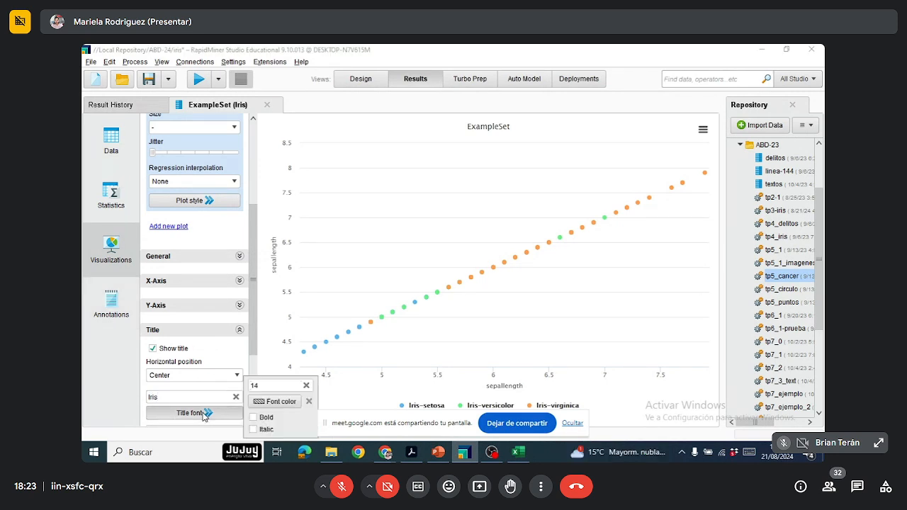
{"action": "left_click", "coordinate": [293, 389]}
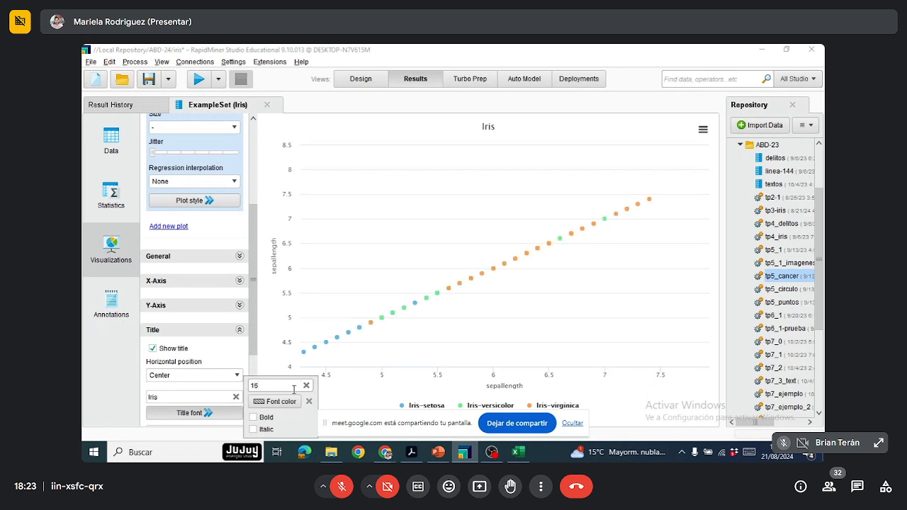
{"action": "left_click", "coordinate": [253, 417]}
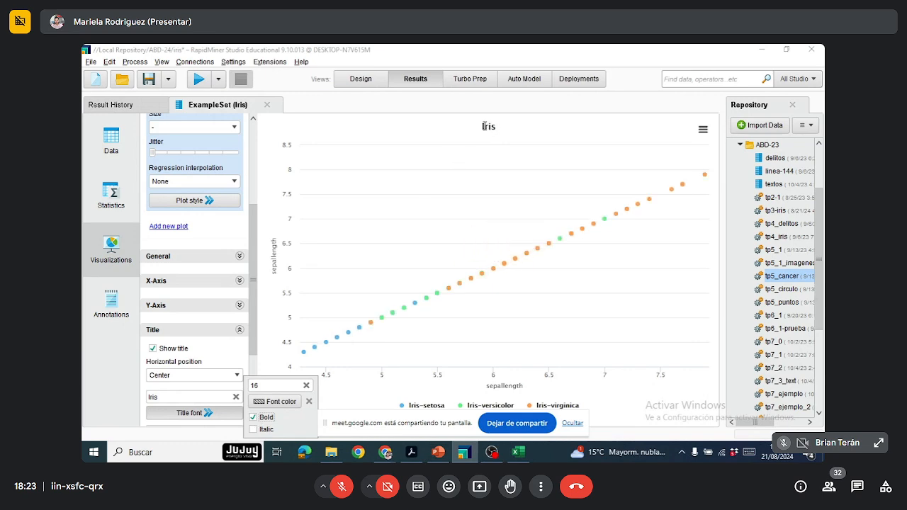
{"action": "left_click", "coordinate": [306, 385]}
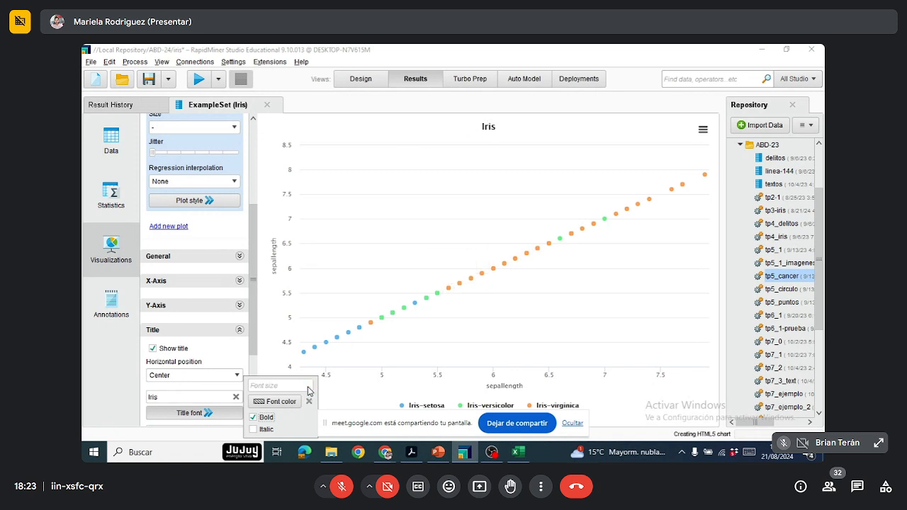
Step: Set the x-axis line color of the scatter plot to black
{"action": "left_click_drag", "start_coordinate": [254, 313], "coordinate": [253, 318]}
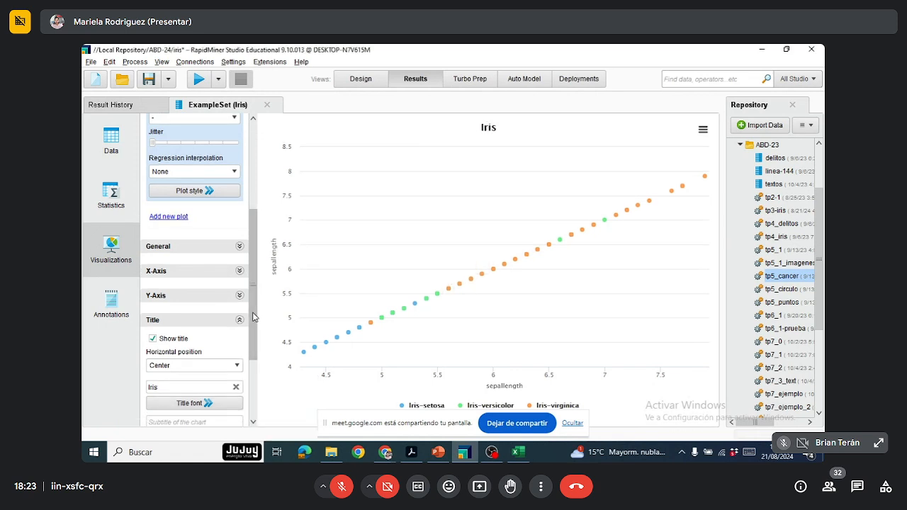
{"action": "left_click", "coordinate": [240, 272]}
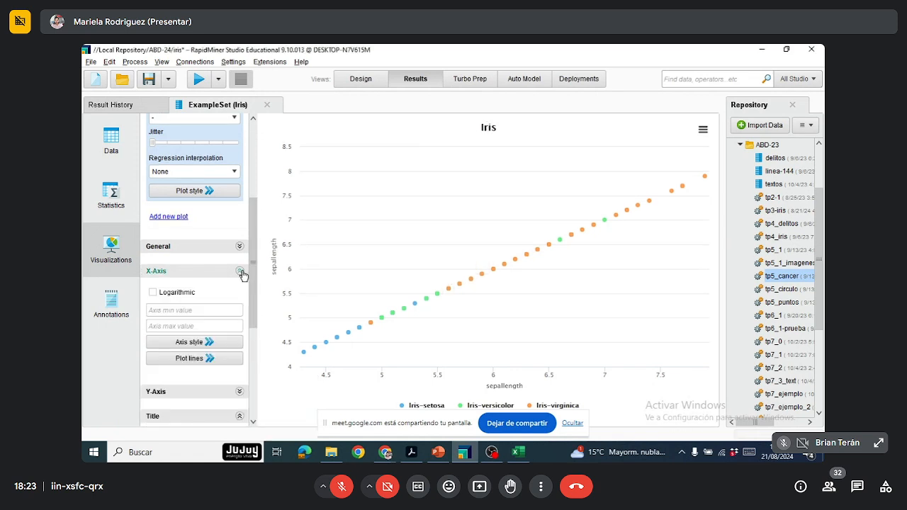
{"action": "left_click", "coordinate": [218, 346]}
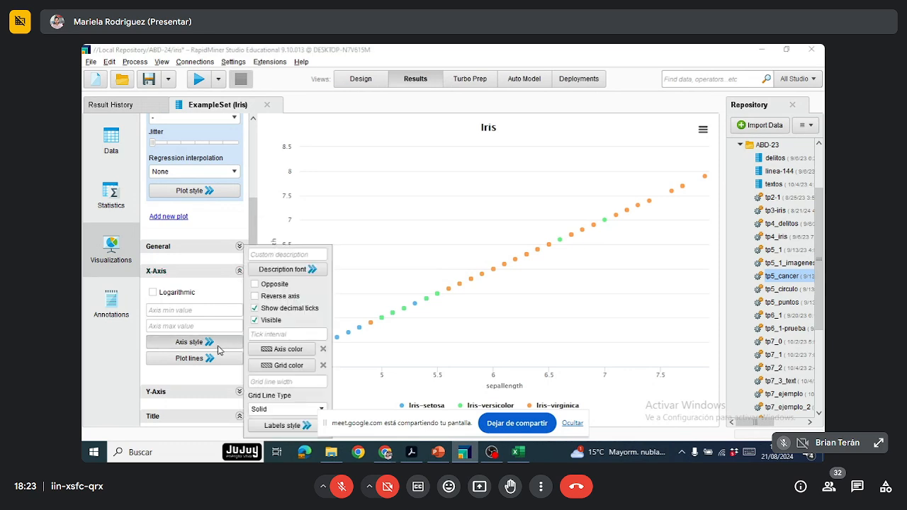
{"action": "left_click", "coordinate": [303, 350]}
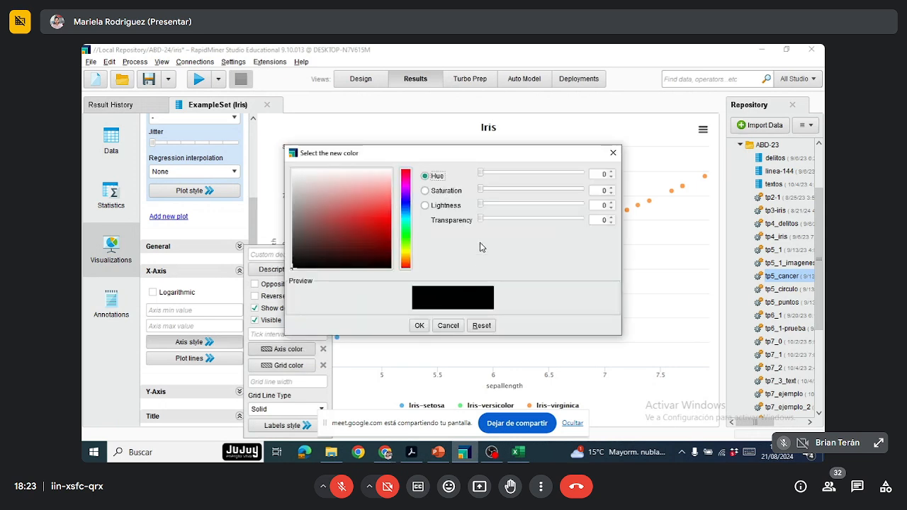
{"action": "left_click", "coordinate": [406, 176]}
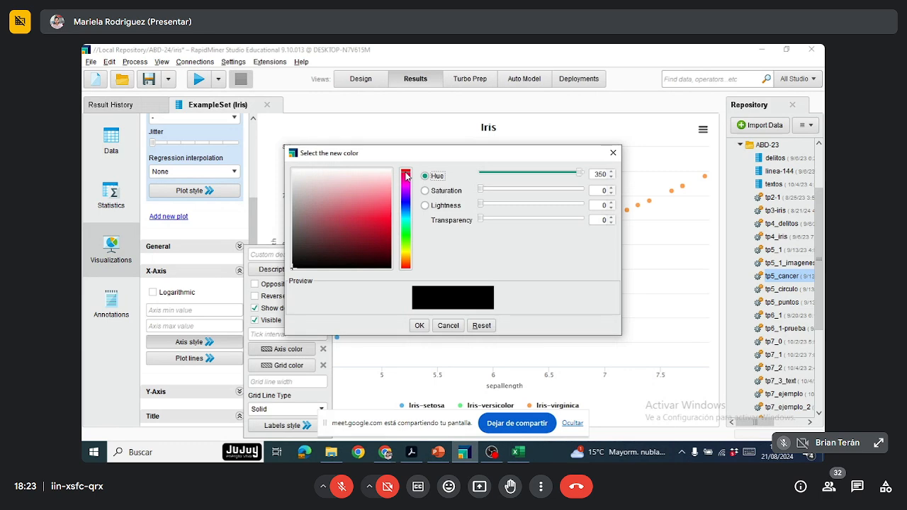
{"action": "left_click", "coordinate": [418, 326]}
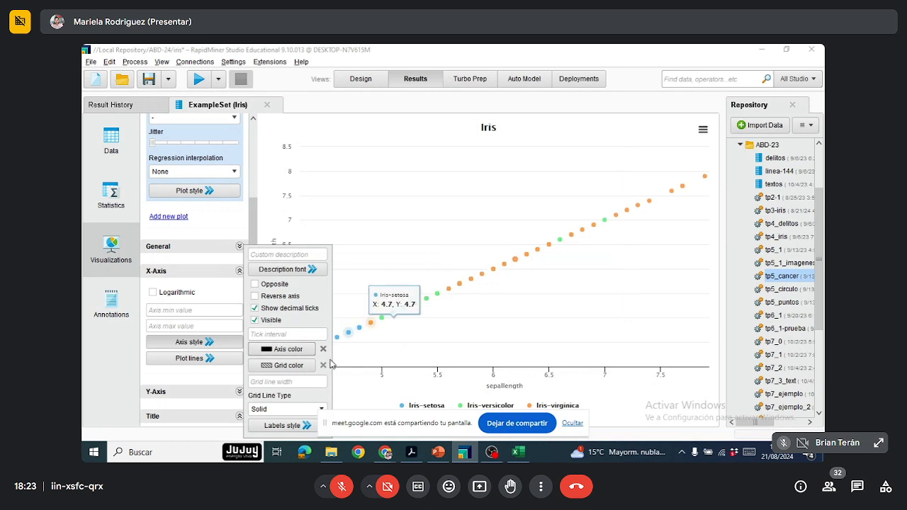
Step: Set the x-axis grid color of the scatter plot to a very pale pink
{"action": "left_click", "coordinate": [289, 366]}
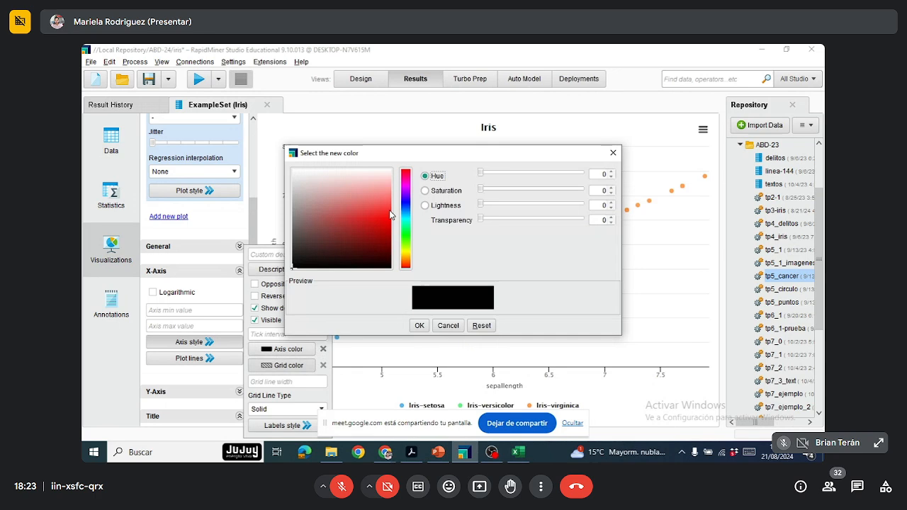
{"action": "left_click", "coordinate": [356, 173]}
{"action": "left_click", "coordinate": [419, 325]}
{"action": "left_click", "coordinate": [358, 176]}
{"action": "left_click", "coordinate": [419, 325]}
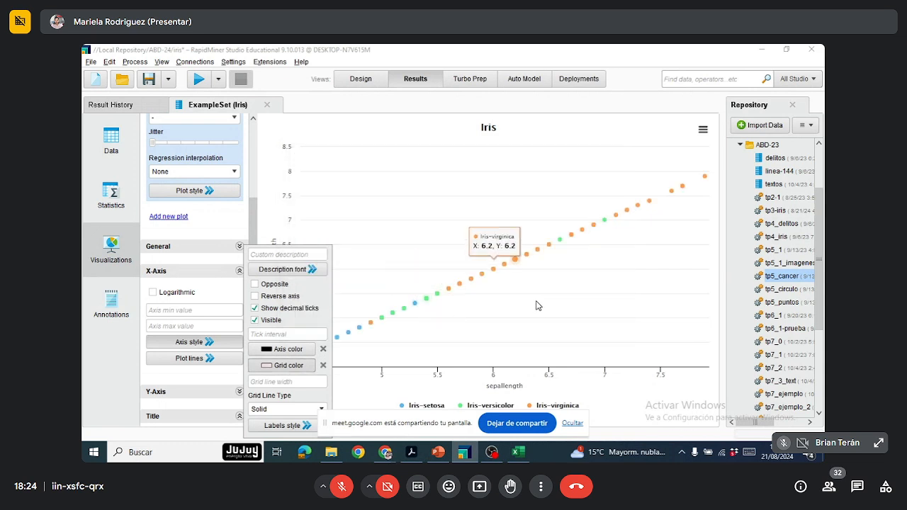
{"action": "left_click", "coordinate": [312, 203]}
Step: Look over the remaining chart settings and set the scatter plot's value column to sepalwidth
{"action": "scroll", "coordinate": [236, 346], "scroll_direction": "down", "scroll_amount": 4}
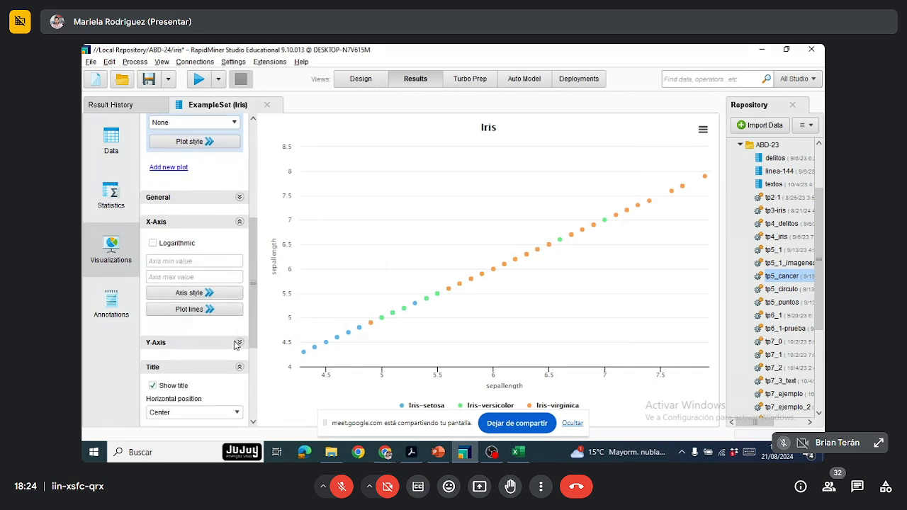
{"action": "scroll", "coordinate": [236, 347], "scroll_direction": "down", "scroll_amount": 3}
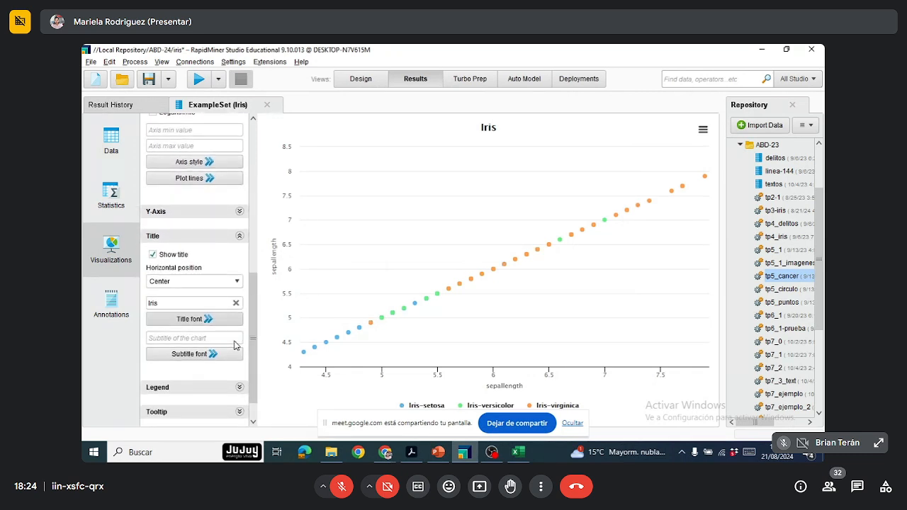
{"action": "scroll", "coordinate": [236, 345], "scroll_direction": "up", "scroll_amount": 1}
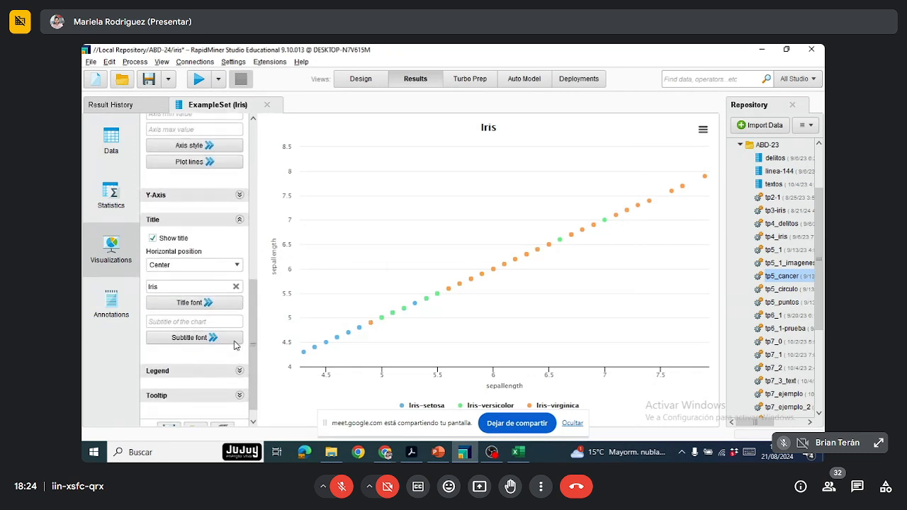
{"action": "scroll", "coordinate": [236, 345], "scroll_direction": "down", "scroll_amount": 1}
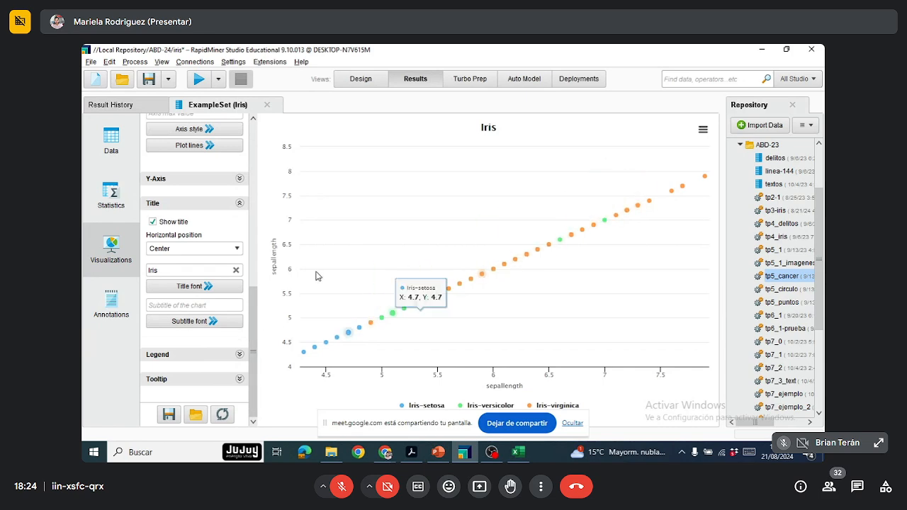
{"action": "scroll", "coordinate": [252, 280], "scroll_direction": "up", "scroll_amount": 4}
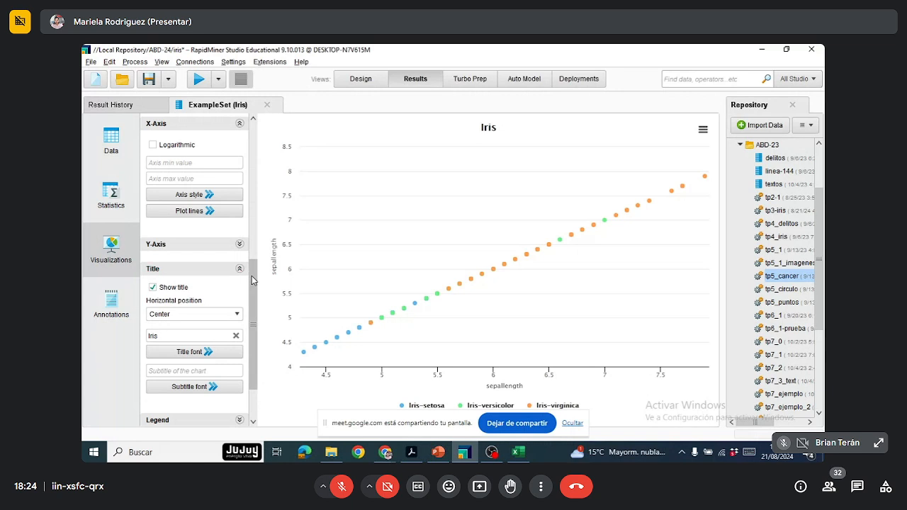
{"action": "scroll", "coordinate": [252, 280], "scroll_direction": "up", "scroll_amount": 8}
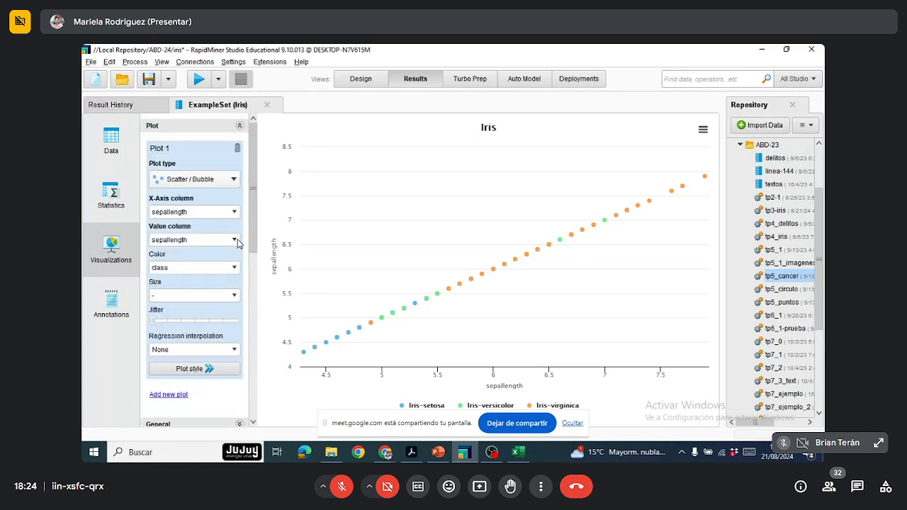
{"action": "left_click", "coordinate": [236, 240]}
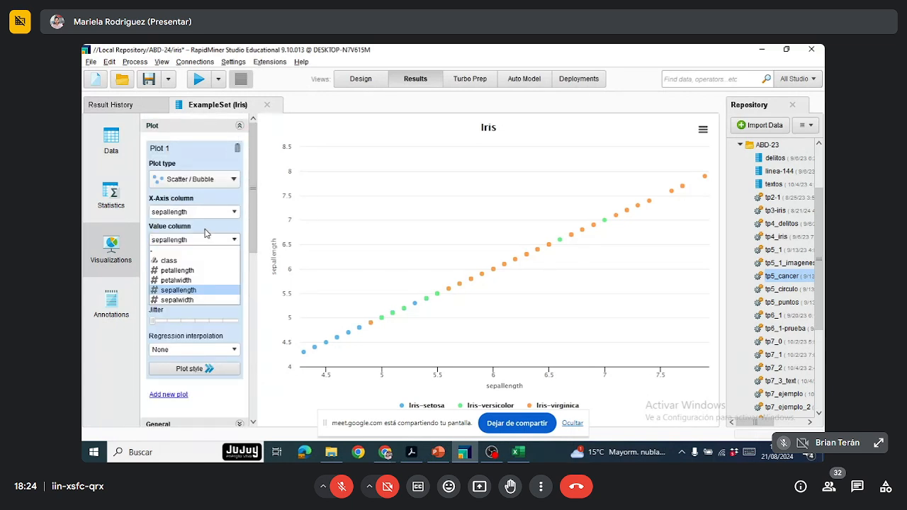
{"action": "left_click", "coordinate": [205, 299]}
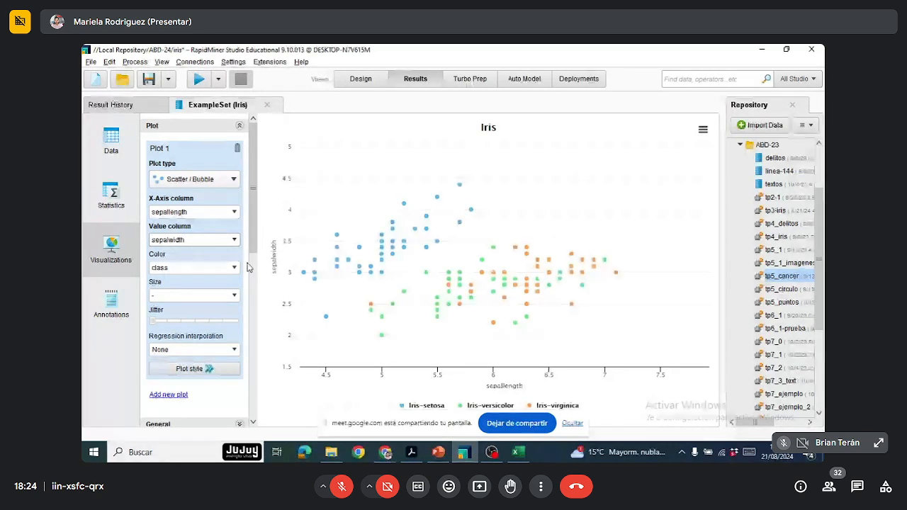
Step: Export the Iris scatter plot as a PNG image named Iris.png into the last-used directory, TP_2
{"action": "left_click", "coordinate": [703, 131]}
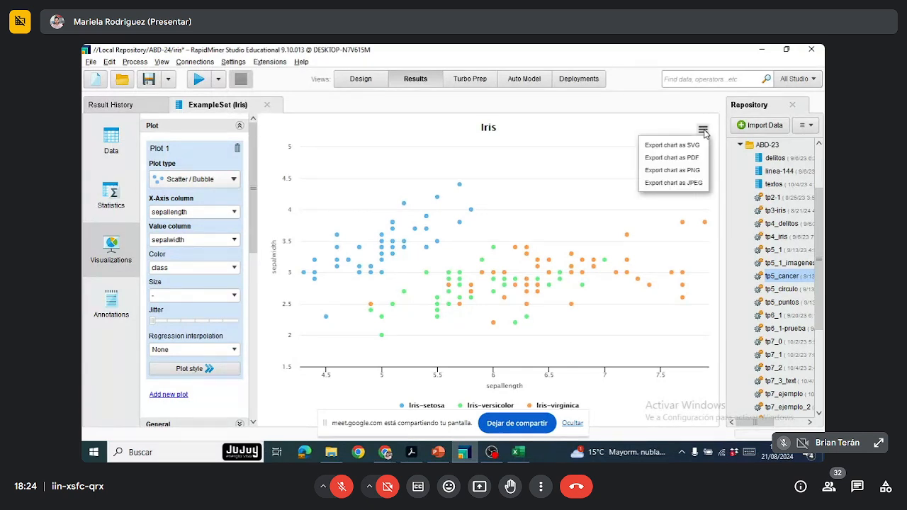
{"action": "left_click", "coordinate": [695, 171]}
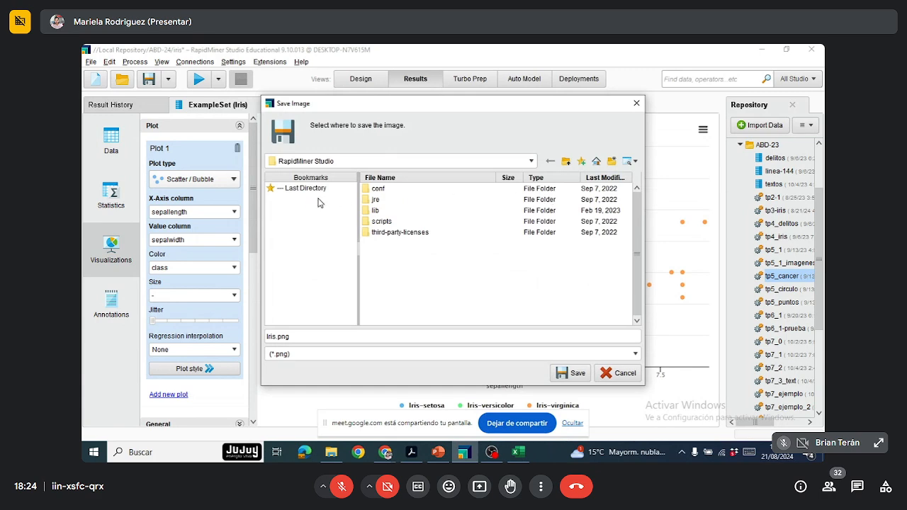
{"action": "left_click", "coordinate": [298, 189]}
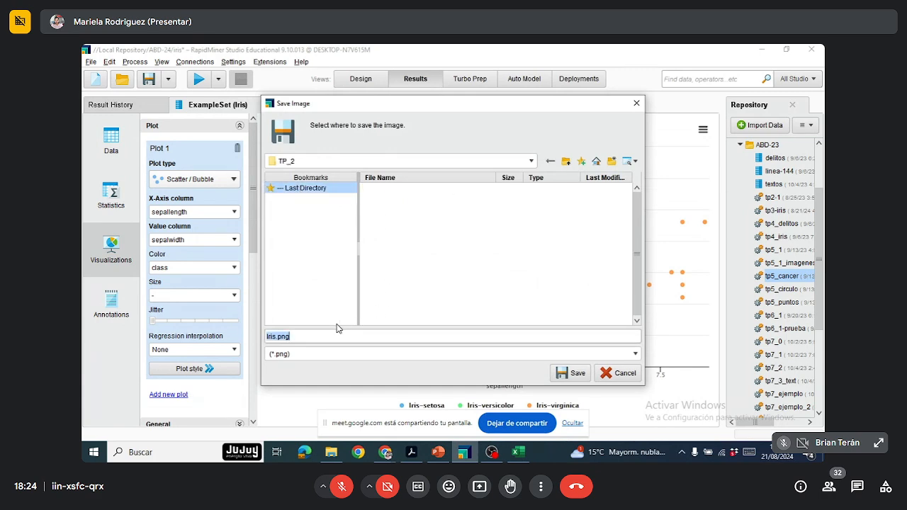
{"action": "left_click", "coordinate": [573, 373]}
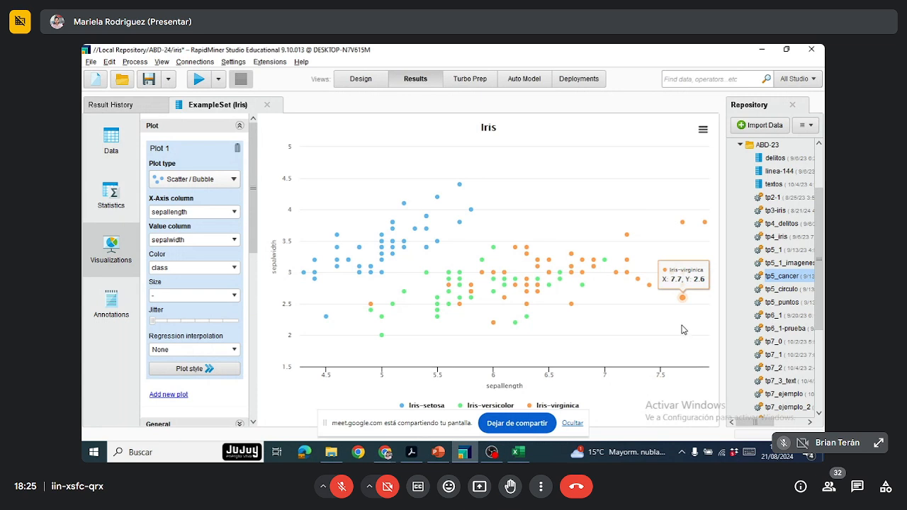
Step: Switch to the Trabajo Práctico Nº2 PDF in Adobe Acrobat and read the theory questions of Ejercicio 1
{"action": "left_click", "coordinate": [414, 454]}
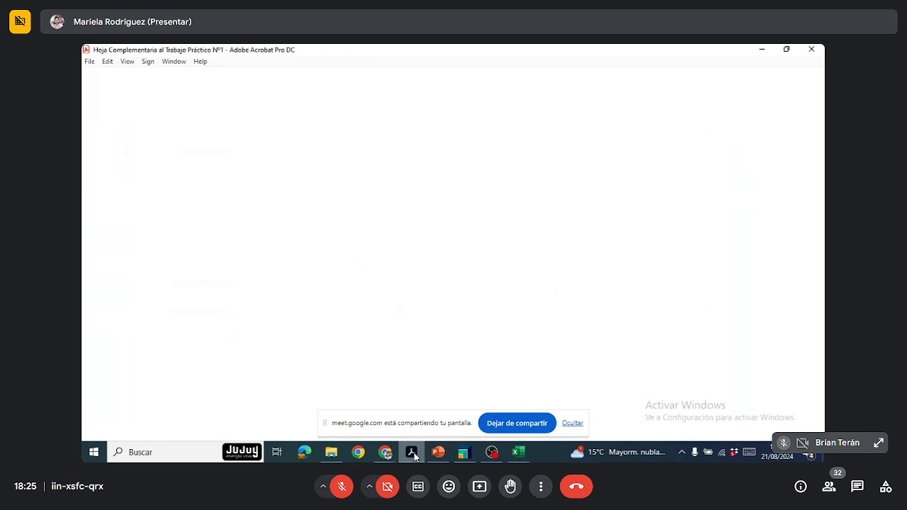
{"action": "scroll", "coordinate": [389, 326], "scroll_direction": "down", "scroll_amount": 2}
{"action": "scroll", "coordinate": [389, 327], "scroll_direction": "up", "scroll_amount": 1}
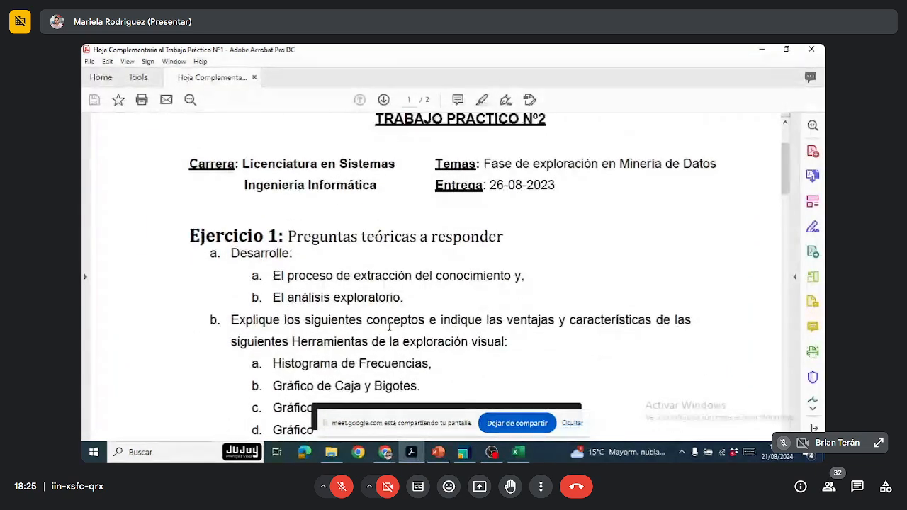
{"action": "scroll", "coordinate": [389, 327], "scroll_direction": "down", "scroll_amount": 3}
{"action": "scroll", "coordinate": [389, 326], "scroll_direction": "up", "scroll_amount": 3}
{"action": "scroll", "coordinate": [389, 326], "scroll_direction": "down", "scroll_amount": 5}
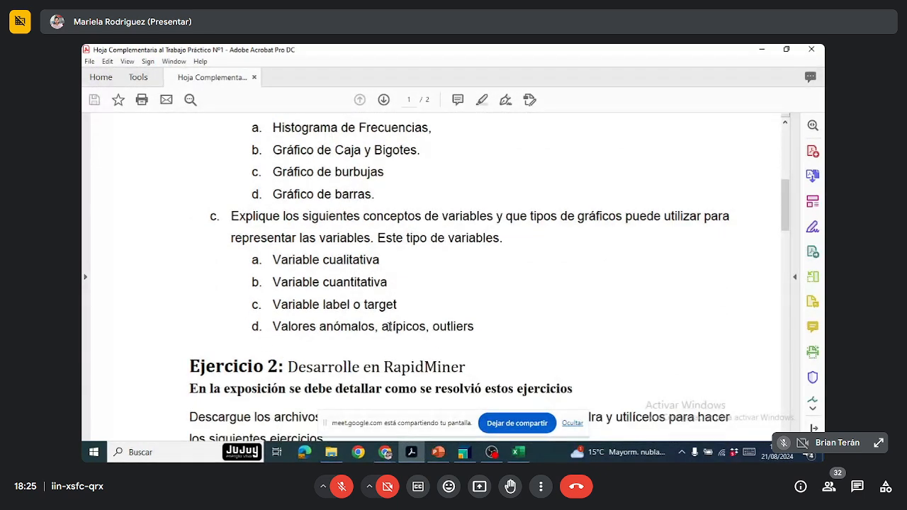
{"action": "scroll", "coordinate": [389, 327], "scroll_direction": "up", "scroll_amount": 4}
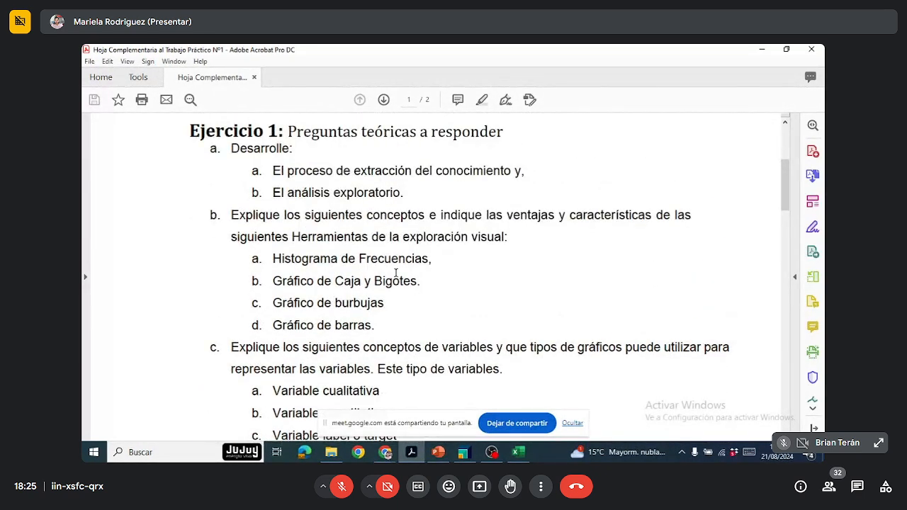
{"action": "scroll", "coordinate": [352, 320], "scroll_direction": "down", "scroll_amount": 3}
{"action": "scroll", "coordinate": [352, 318], "scroll_direction": "down", "scroll_amount": 2}
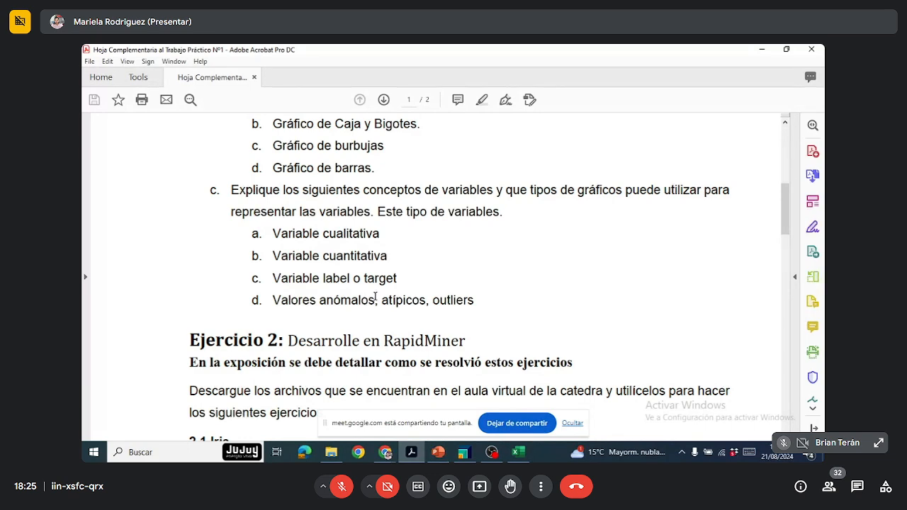
Step: Read Ejercicio 2 of the assignment, covering the tasks of 2.1 Iris and 2.2 Histórico Anual
{"action": "scroll", "coordinate": [383, 291], "scroll_direction": "down", "scroll_amount": 2}
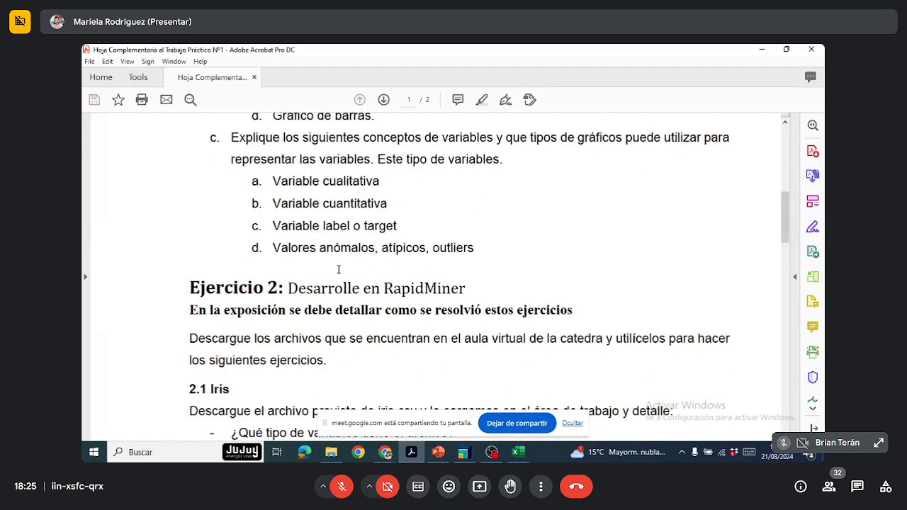
{"action": "scroll", "coordinate": [372, 254], "scroll_direction": "down", "scroll_amount": 2}
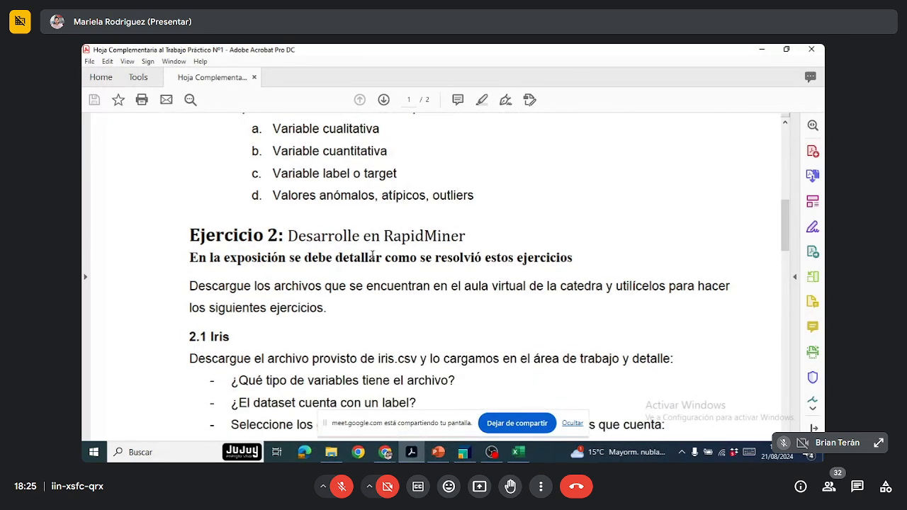
{"action": "scroll", "coordinate": [372, 255], "scroll_direction": "down", "scroll_amount": 5}
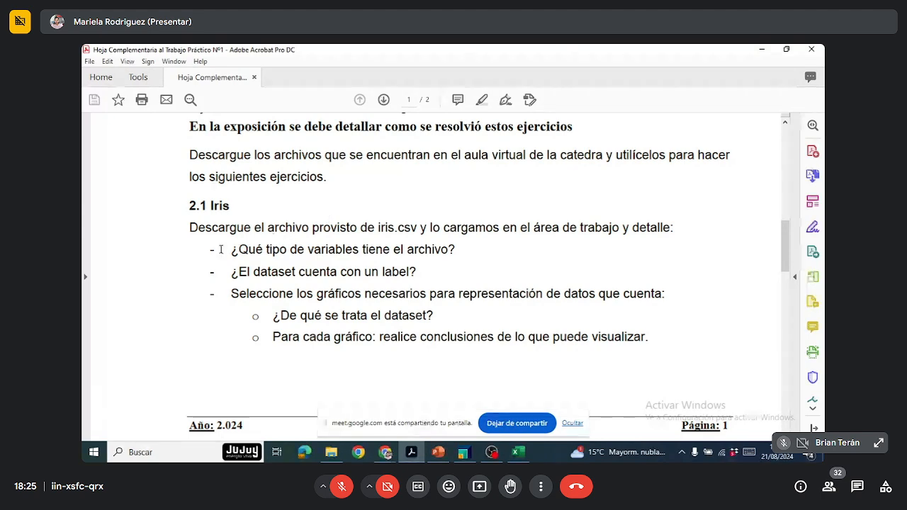
{"action": "scroll", "coordinate": [284, 288], "scroll_direction": "down", "scroll_amount": 2}
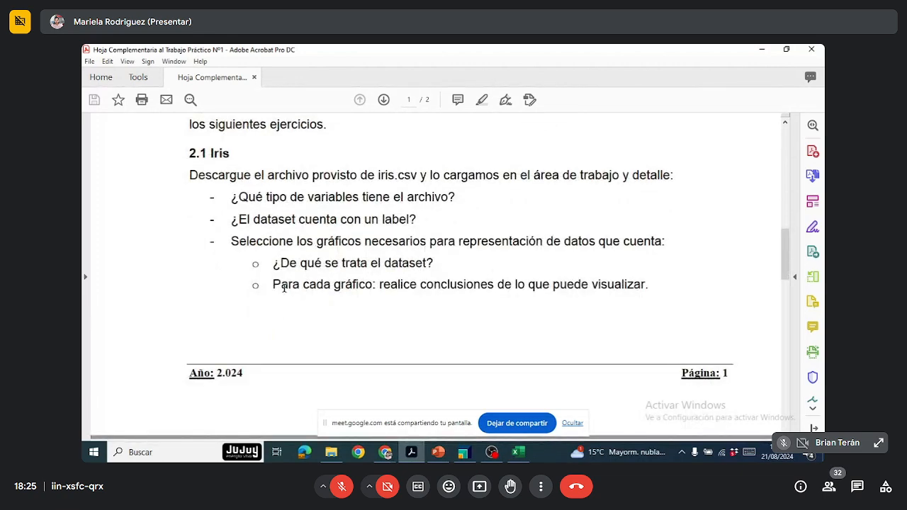
{"action": "scroll", "coordinate": [284, 288], "scroll_direction": "down", "scroll_amount": 6}
{"action": "scroll", "coordinate": [283, 288], "scroll_direction": "down", "scroll_amount": 3}
{"action": "scroll", "coordinate": [284, 287], "scroll_direction": "down", "scroll_amount": 4}
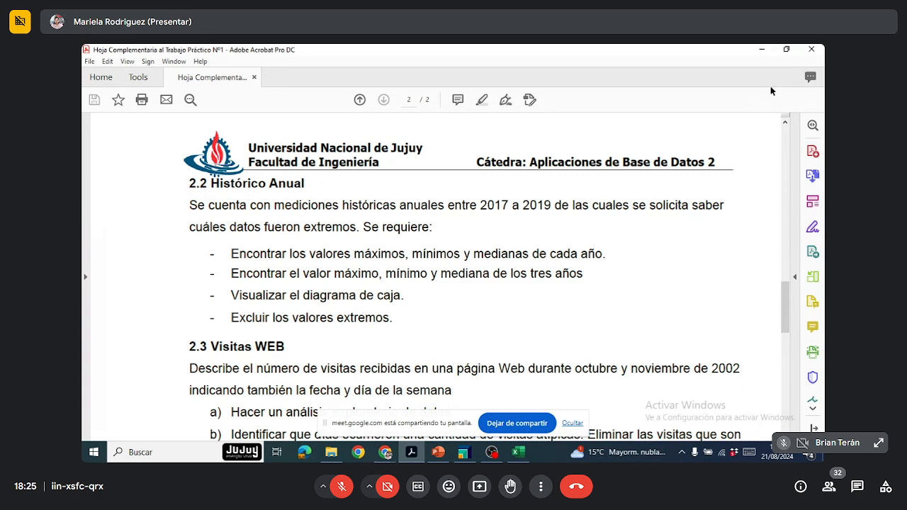
Step: Switch back to RapidMiner's process design and take Detect Outlier (Distances) out of the flow, leaving Iris connected directly to the result
{"action": "left_click", "coordinate": [761, 54]}
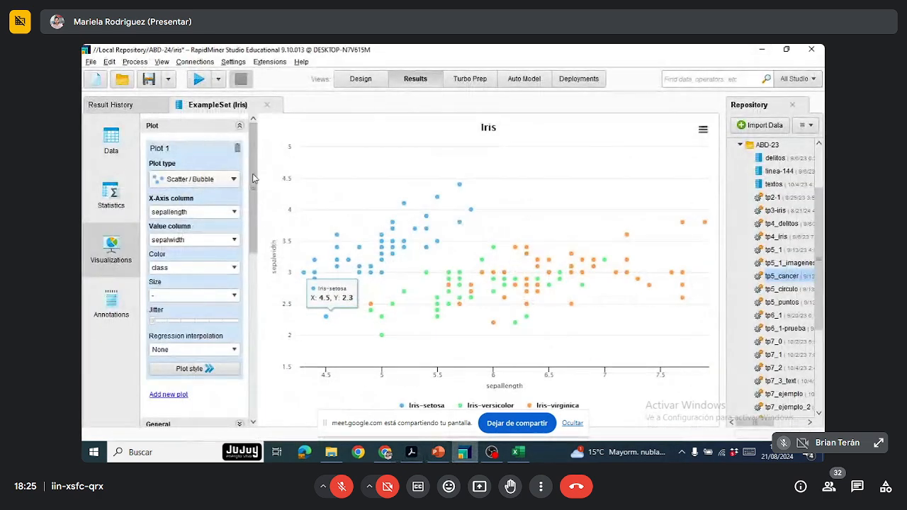
{"action": "left_click", "coordinate": [361, 79]}
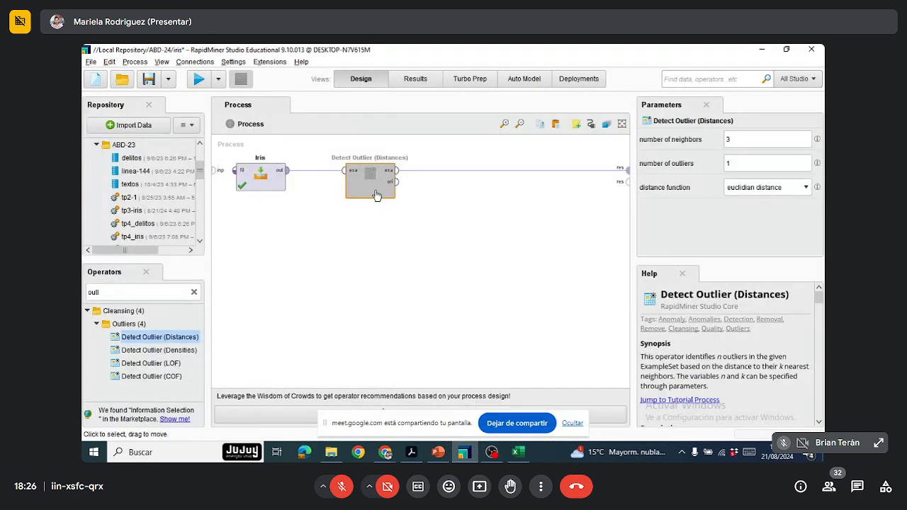
{"action": "left_click_drag", "start_coordinate": [374, 195], "coordinate": [371, 224]}
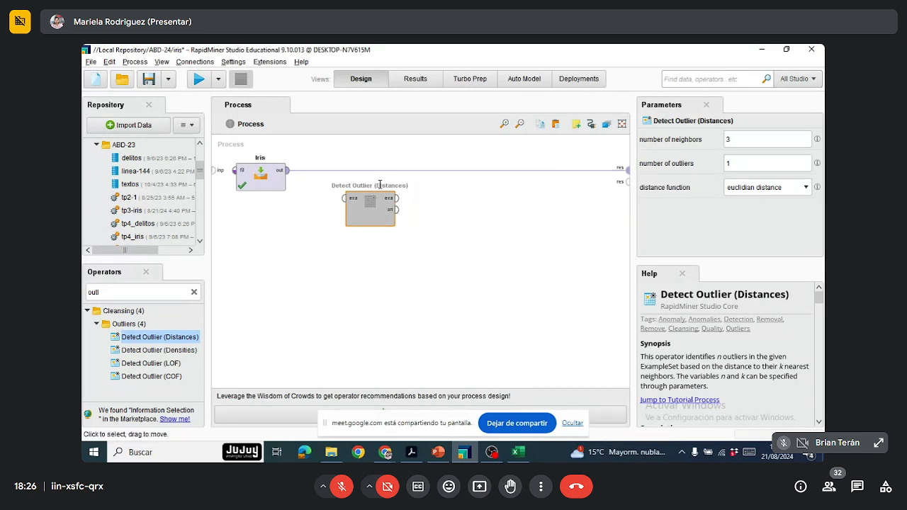
{"action": "mouse_move", "coordinate": [455, 170]}
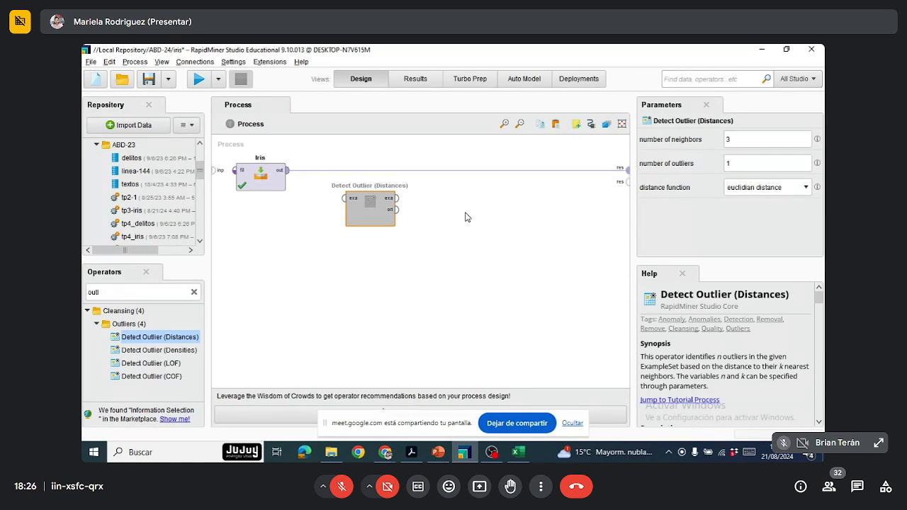
Step: Switch to the assignment PDF in Adobe Acrobat and read exercises 2.3 Visitas WEB and 2.4 Panadería
{"action": "left_click", "coordinate": [413, 456]}
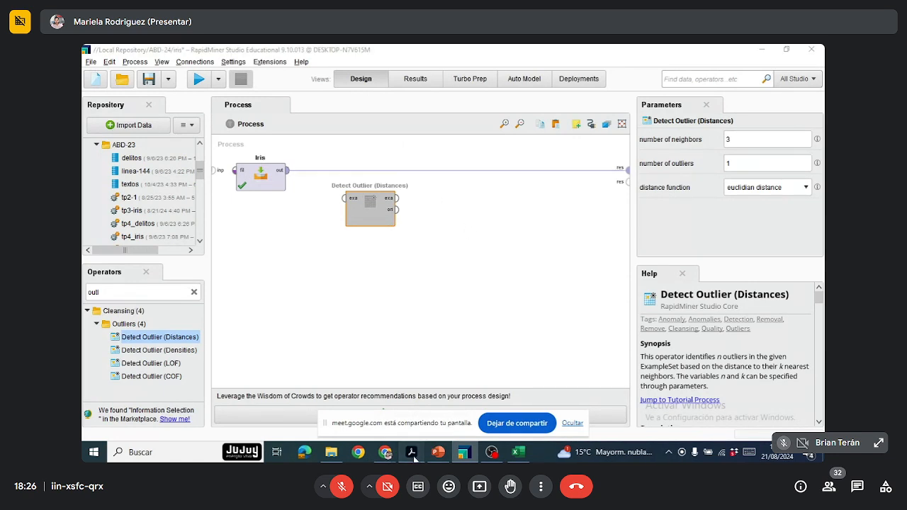
{"action": "scroll", "coordinate": [439, 278], "scroll_direction": "down", "scroll_amount": 10}
{"action": "scroll", "coordinate": [439, 278], "scroll_direction": "down", "scroll_amount": 2}
{"action": "scroll", "coordinate": [439, 278], "scroll_direction": "up", "scroll_amount": 6}
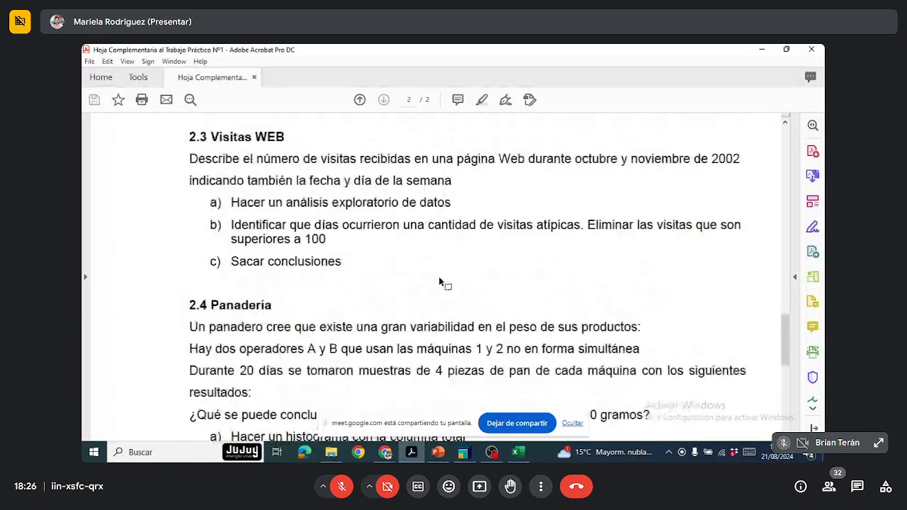